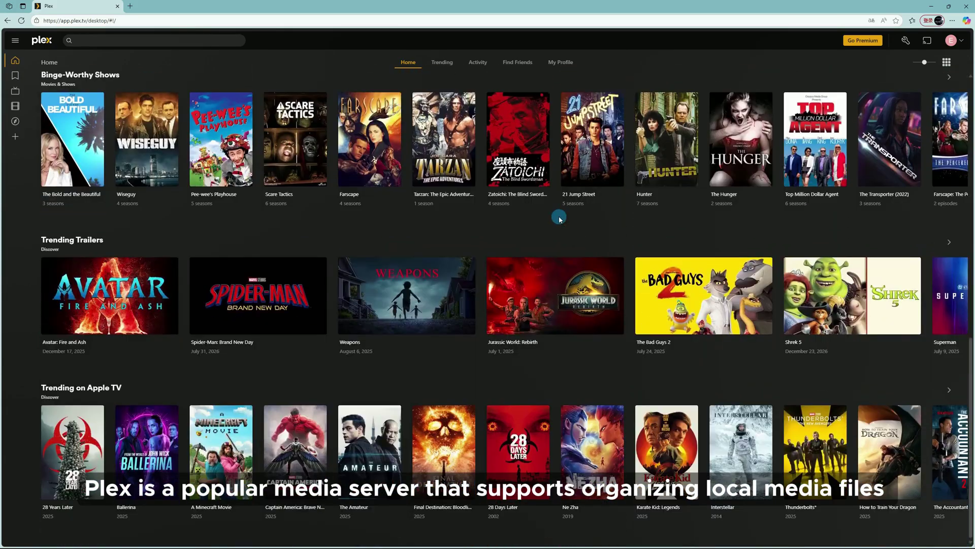
Browse Plex's Live TV and Movies & Shows pages, ending on Discover with trending titles
{"action": "left_click", "coordinate": [15, 93]}
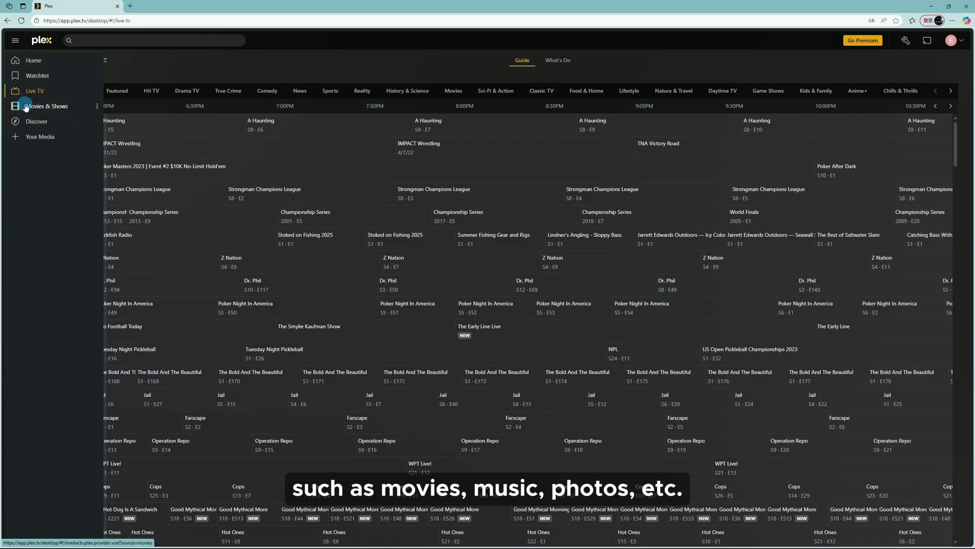
{"action": "left_click", "coordinate": [16, 106]}
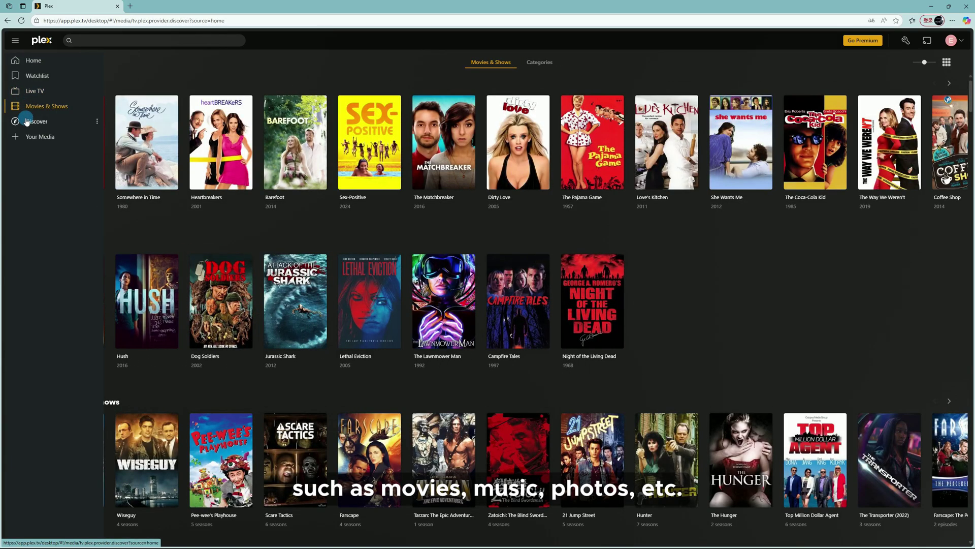
{"action": "left_click", "coordinate": [27, 121]}
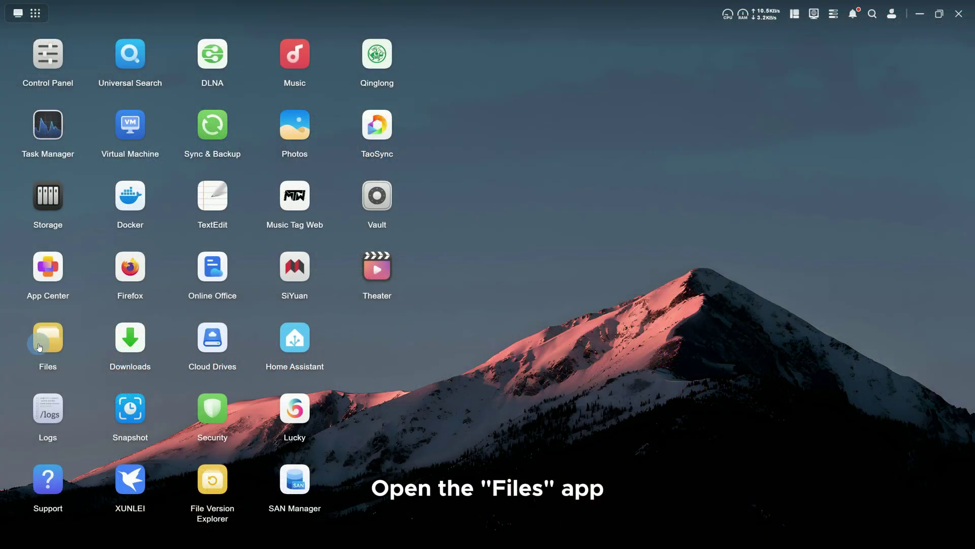
Create the folders plex-1 and movies in the docker shared folder
{"action": "left_click", "coordinate": [40, 346]}
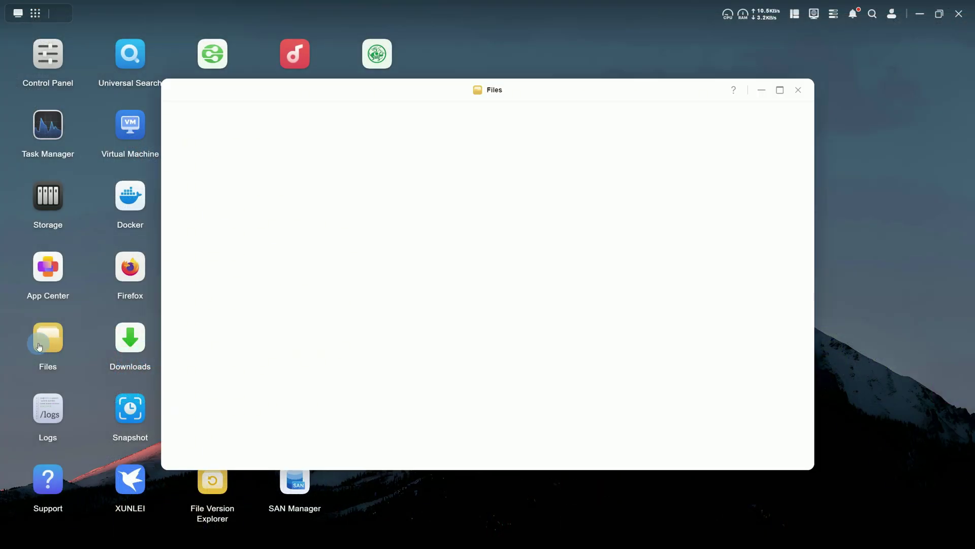
{"action": "left_click", "coordinate": [218, 141]}
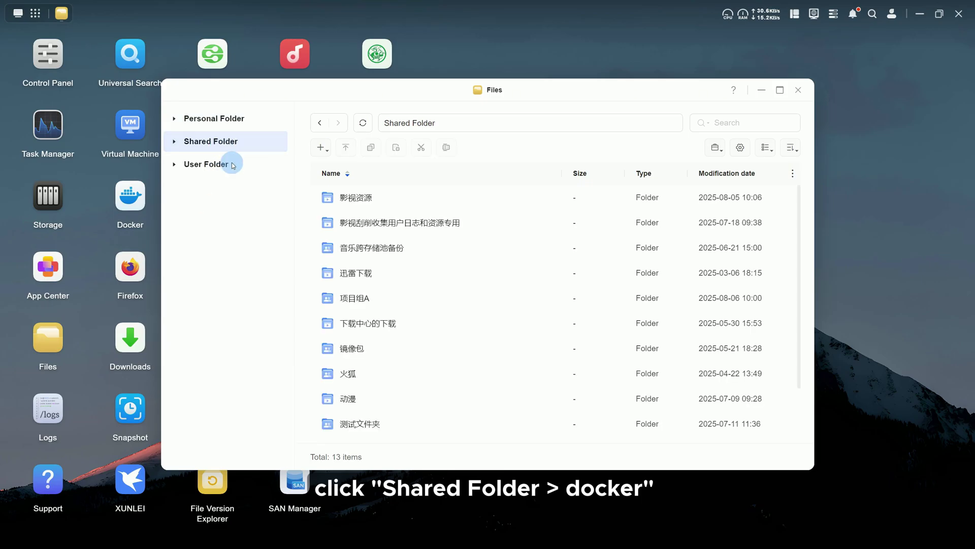
{"action": "scroll", "coordinate": [379, 351], "scroll_direction": "down", "scroll_amount": 3}
{"action": "double_click", "coordinate": [372, 398]}
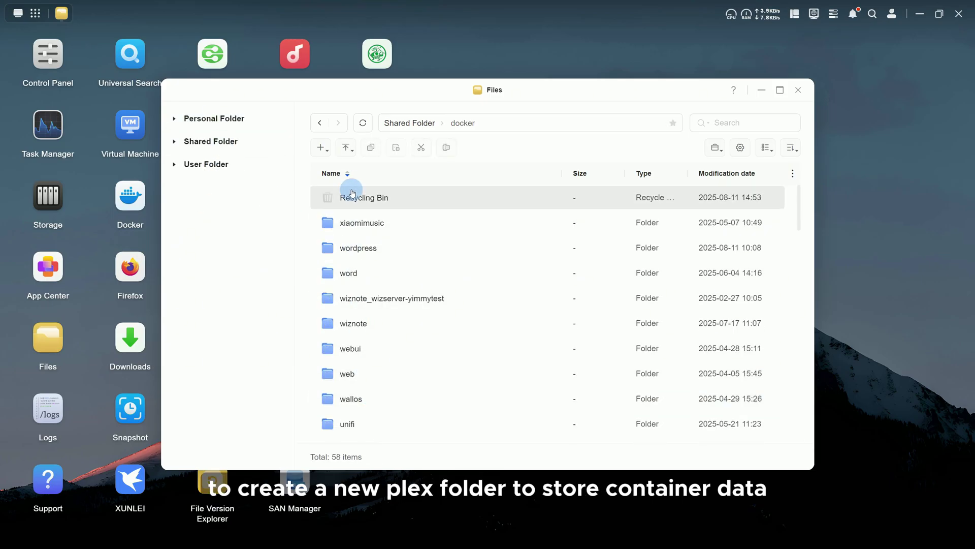
{"action": "left_click", "coordinate": [320, 147]}
{"action": "left_click", "coordinate": [370, 177]}
{"action": "type", "text": "plex-1"}
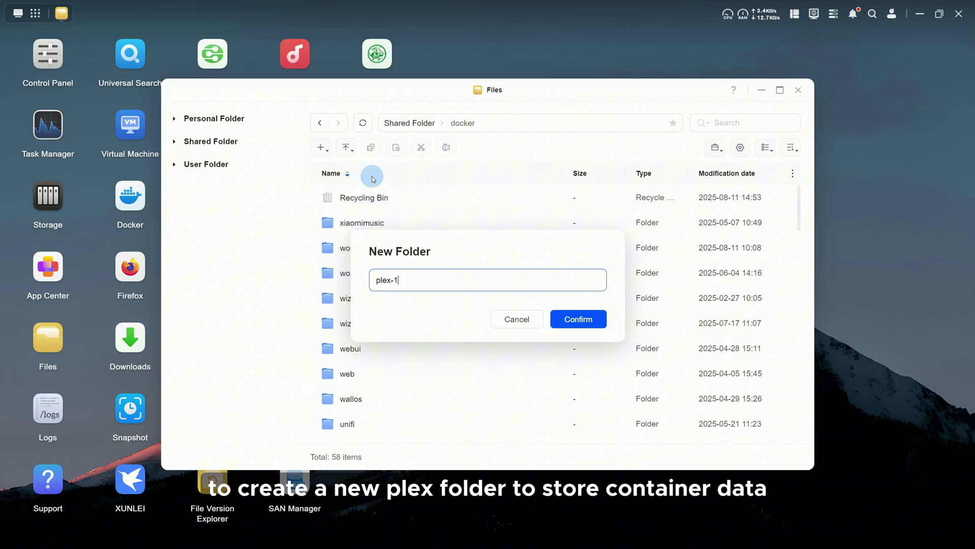
{"action": "key", "text": "Return"}
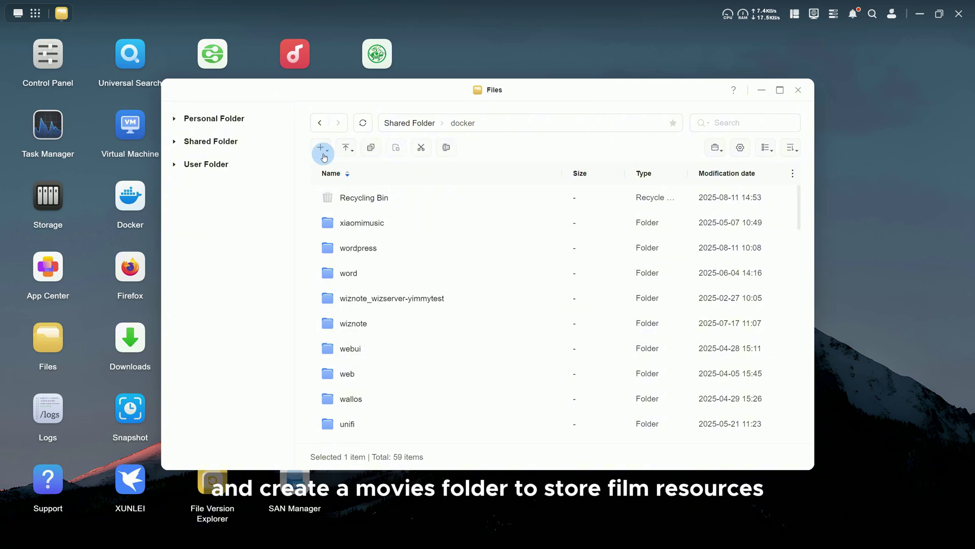
{"action": "left_click", "coordinate": [320, 148]}
{"action": "left_click", "coordinate": [358, 177]}
{"action": "type", "text": "movies"}
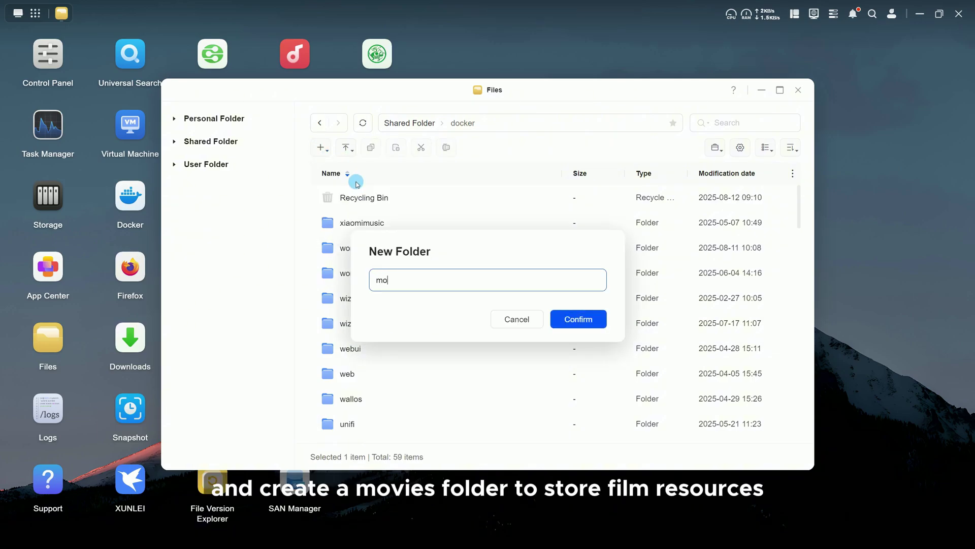
{"action": "key", "text": "Return"}
Create config and transcode folders inside docker/plex-1
{"action": "scroll", "coordinate": [381, 246], "scroll_direction": "down", "scroll_amount": 10}
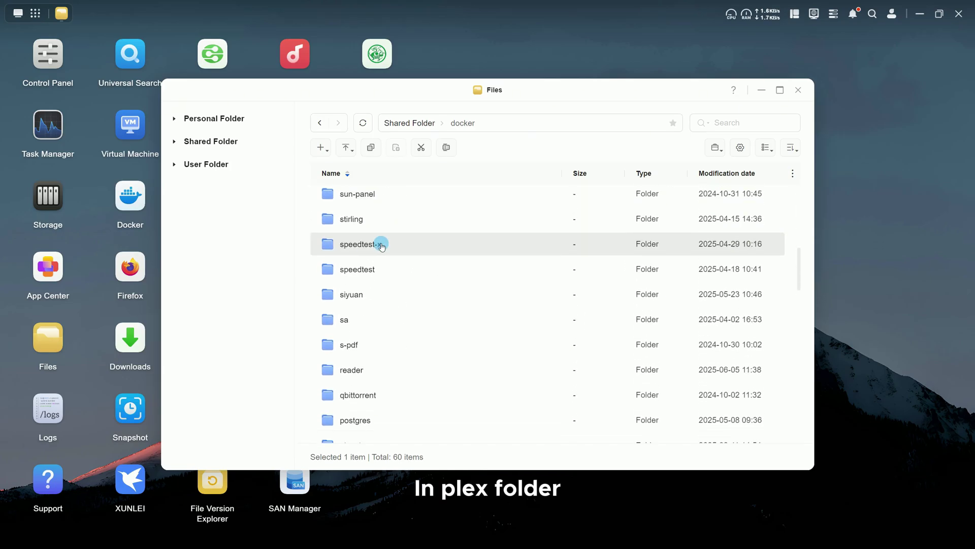
{"action": "double_click", "coordinate": [382, 246]}
{"action": "left_click", "coordinate": [321, 148]}
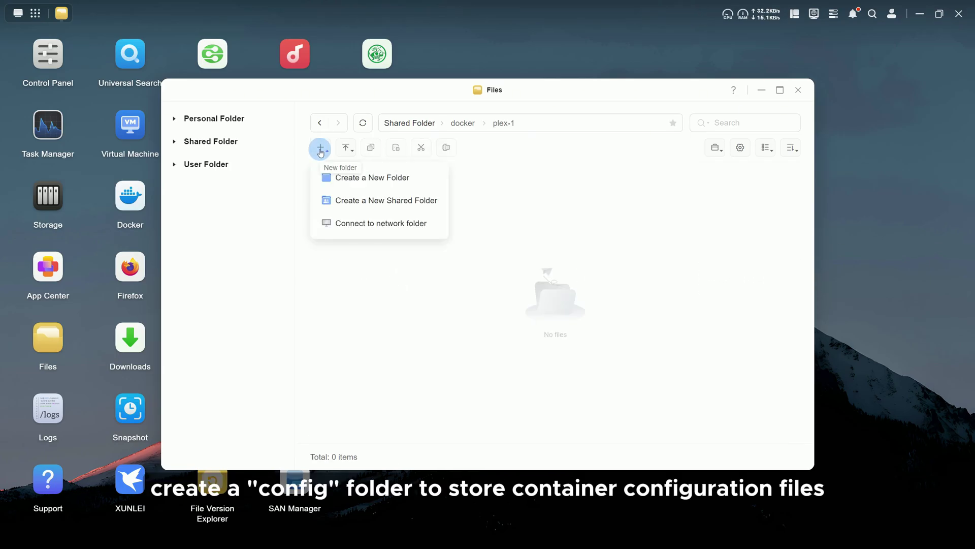
{"action": "left_click", "coordinate": [348, 179]}
{"action": "type", "text": "co"}
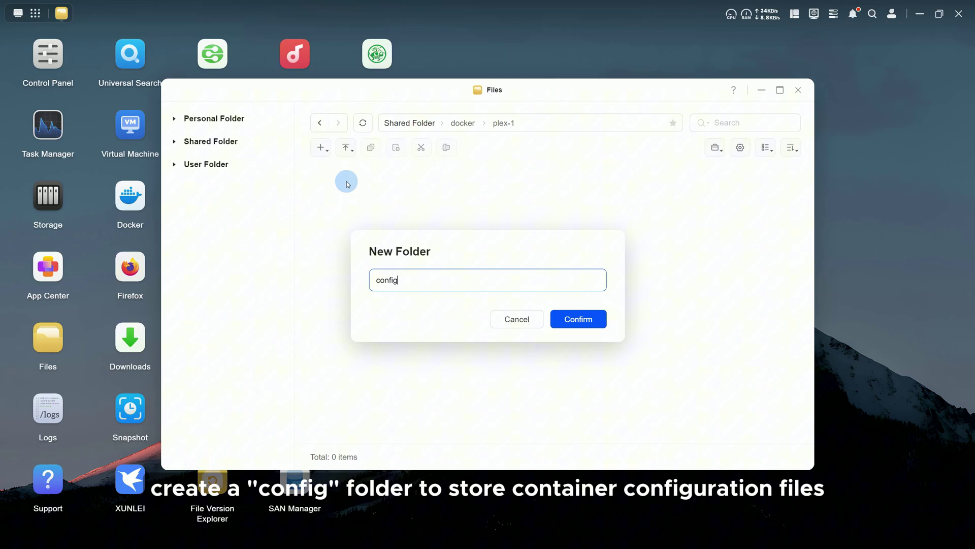
{"action": "type", "text": "nfig"}
{"action": "key", "text": "Return"}
{"action": "left_click", "coordinate": [318, 149]}
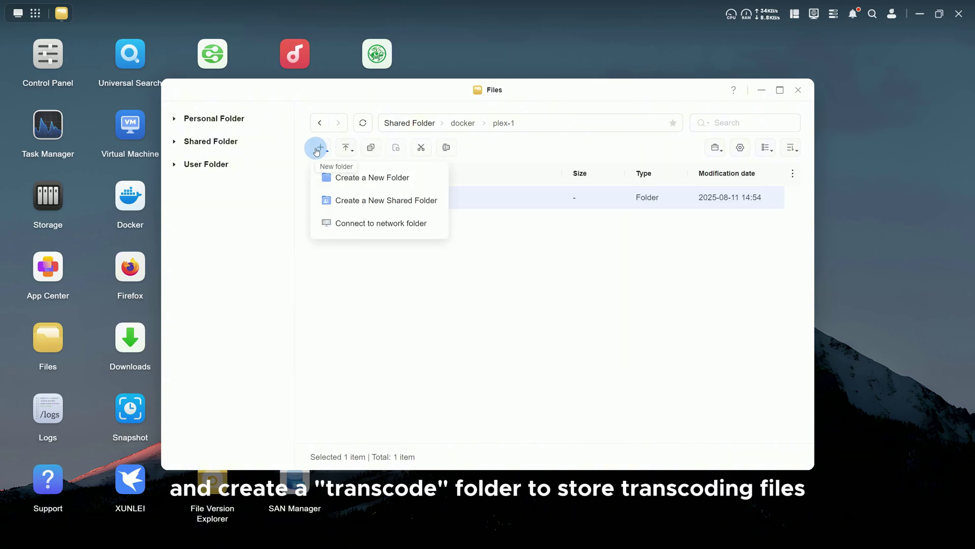
{"action": "left_click", "coordinate": [334, 177]}
{"action": "type", "text": "transc"}
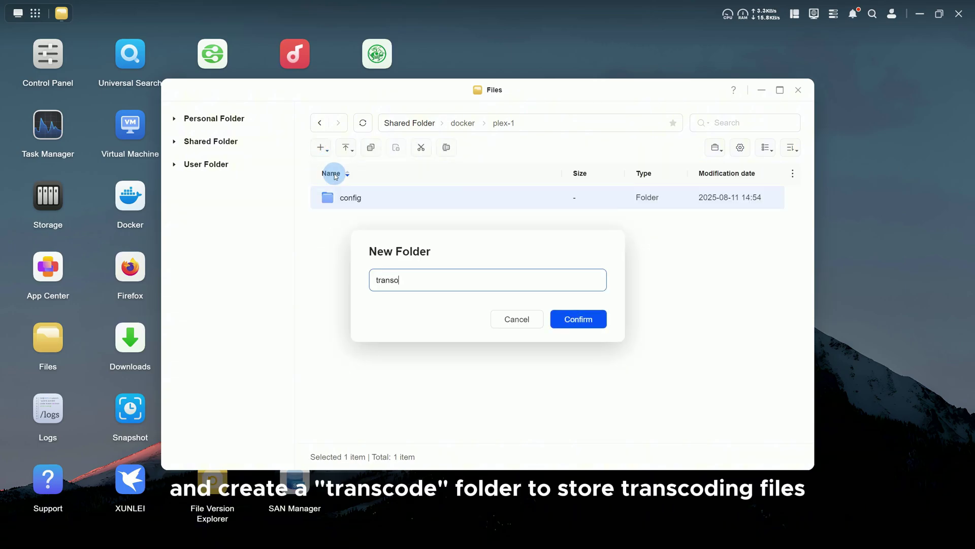
{"action": "type", "text": "ode"}
{"action": "key", "text": "Return"}
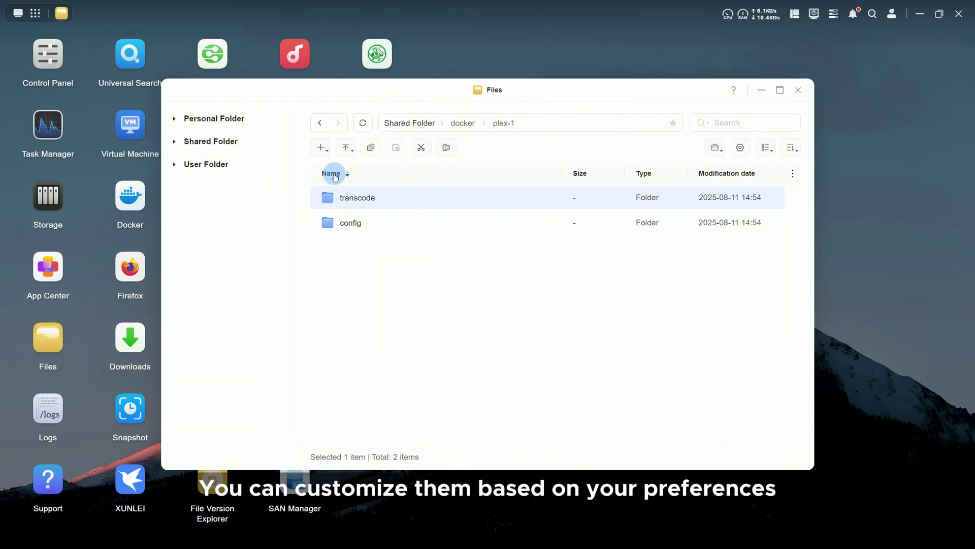
Search Docker's image catalogue for linuxserver/plex, download the latest version, and check it under Local images
{"action": "left_click", "coordinate": [798, 90]}
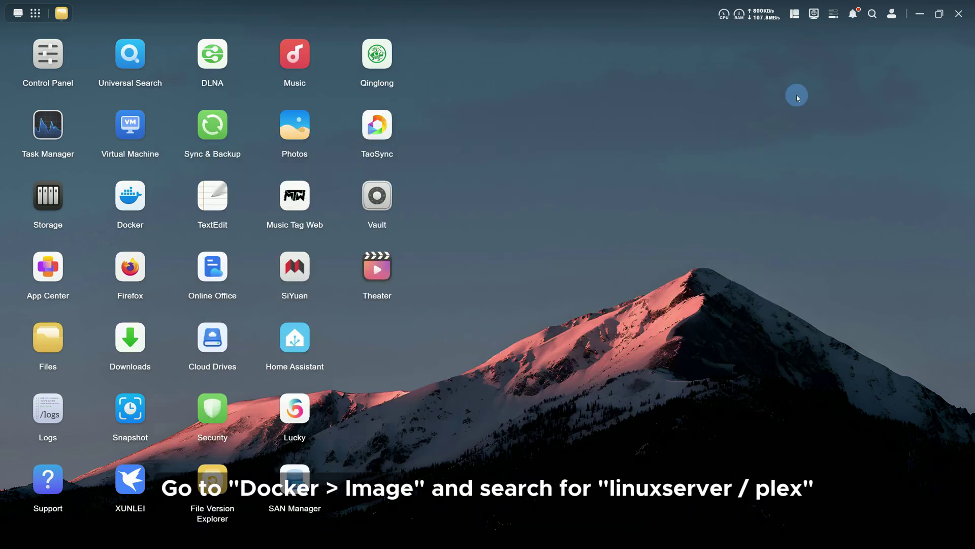
{"action": "left_click", "coordinate": [133, 194]}
{"action": "left_click", "coordinate": [202, 201]}
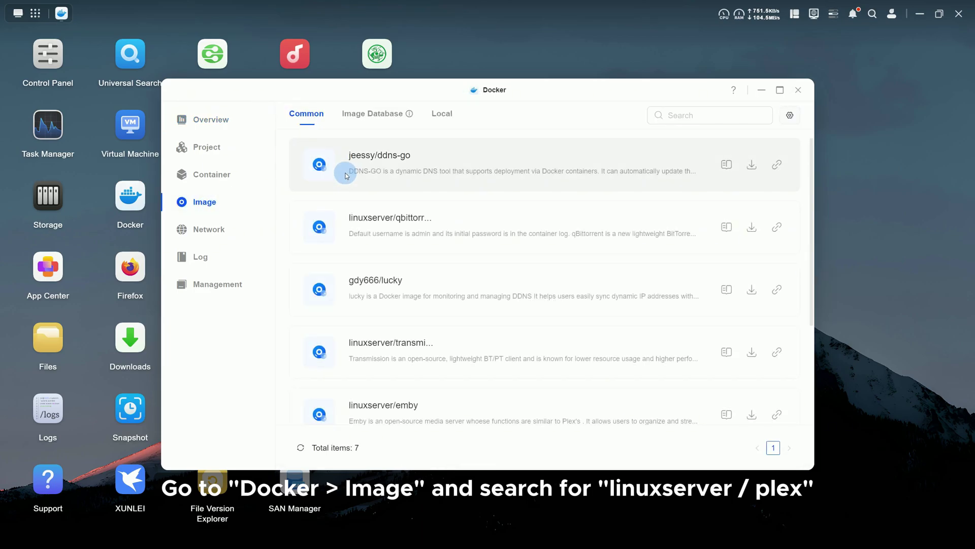
{"action": "left_click", "coordinate": [689, 116]}
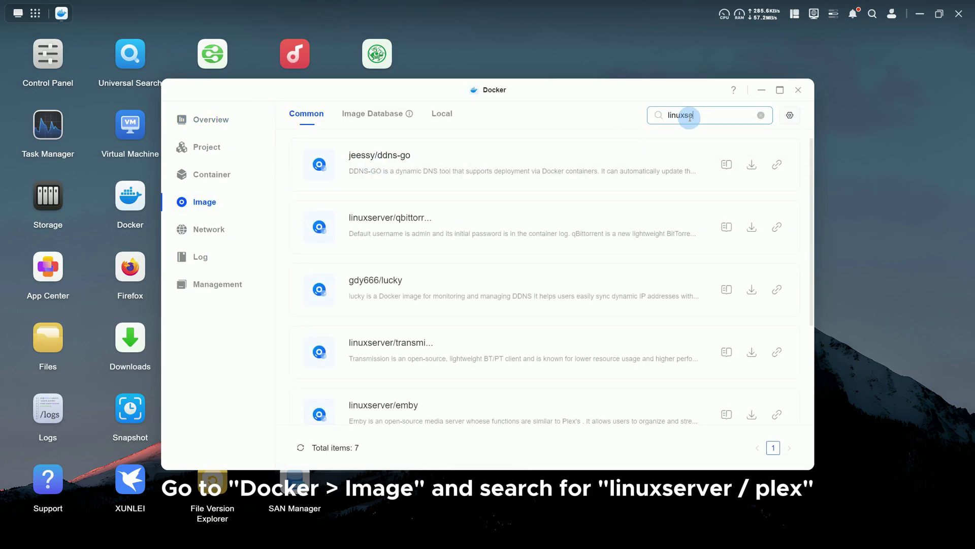
{"action": "type", "text": "linuxserver/plex"}
{"action": "key", "text": "Return"}
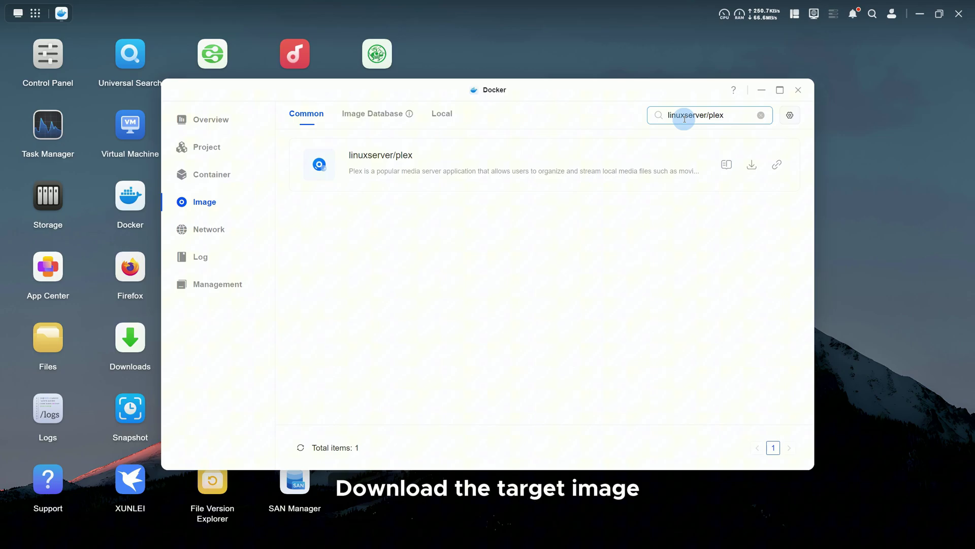
{"action": "left_click", "coordinate": [748, 169]}
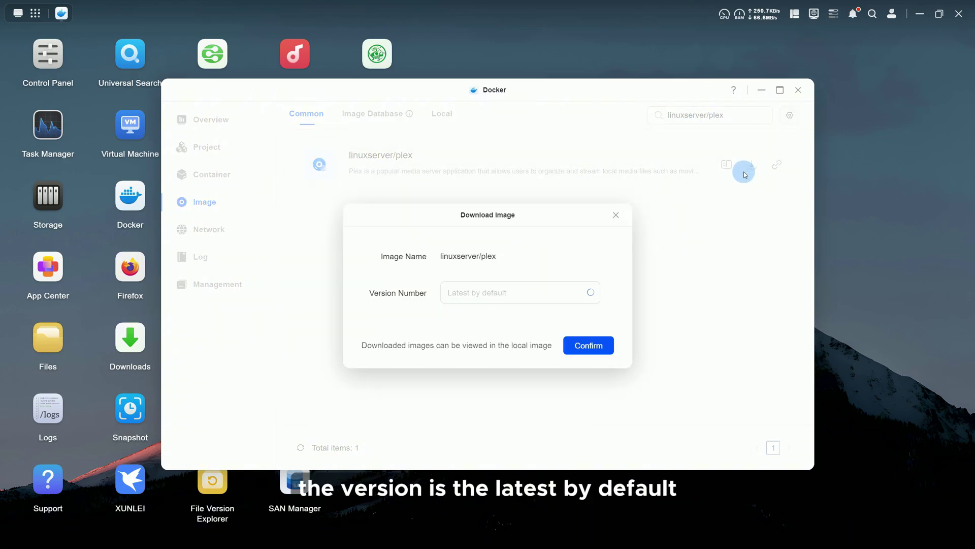
{"action": "left_click", "coordinate": [589, 345]}
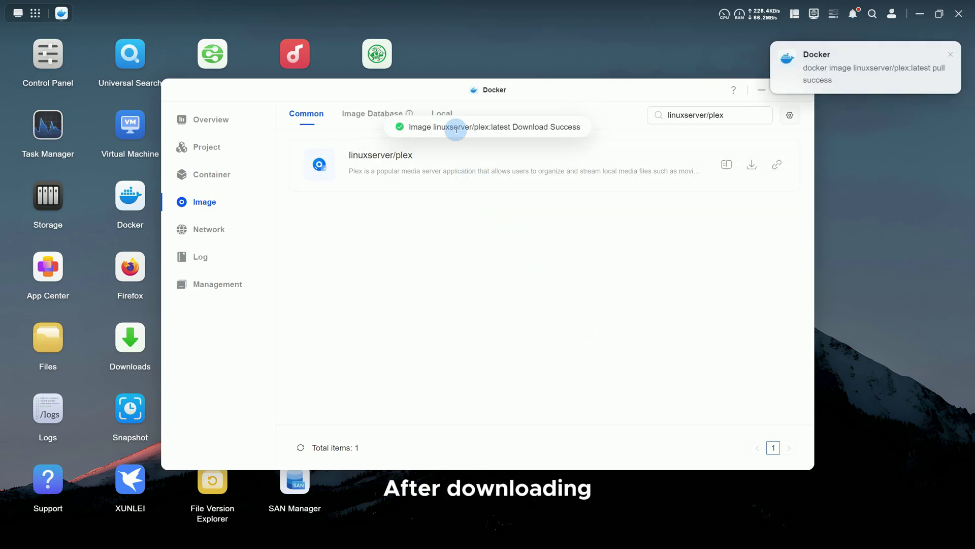
{"action": "left_click", "coordinate": [447, 114]}
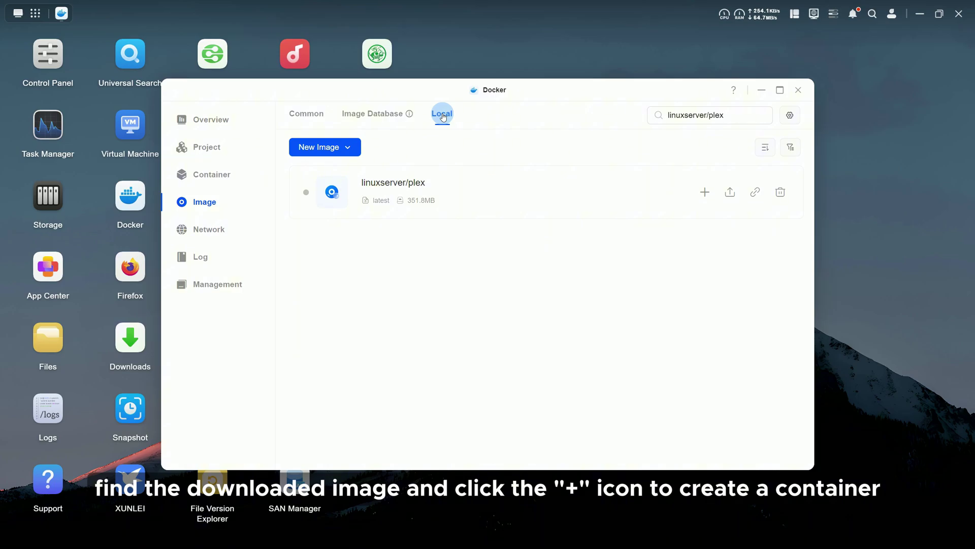
Create a container from linuxserver/plex named plex-1, with auto restart on and CPU limit Unlimited
{"action": "left_click", "coordinate": [703, 192]}
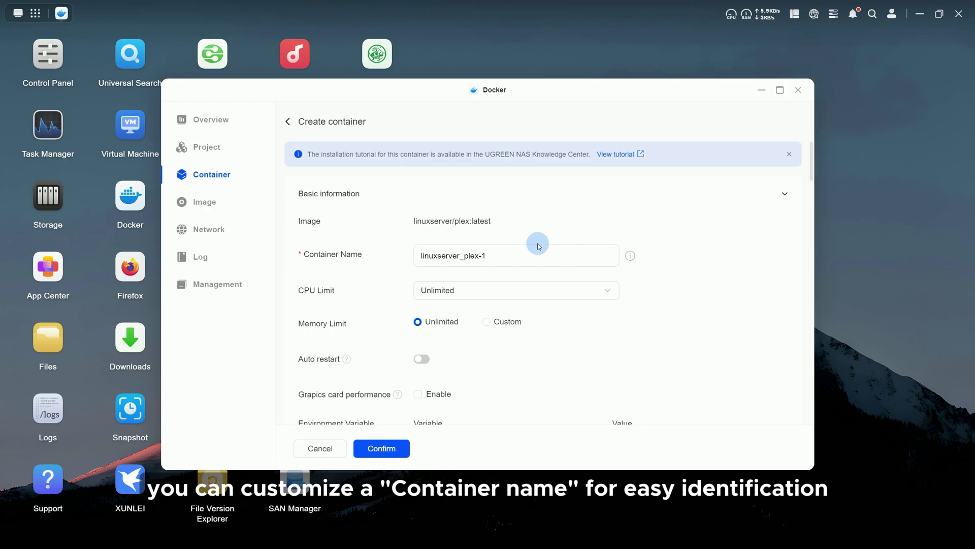
{"action": "left_click_drag", "start_coordinate": [464, 256], "coordinate": [394, 254]}
{"action": "key", "text": "BackSpace"}
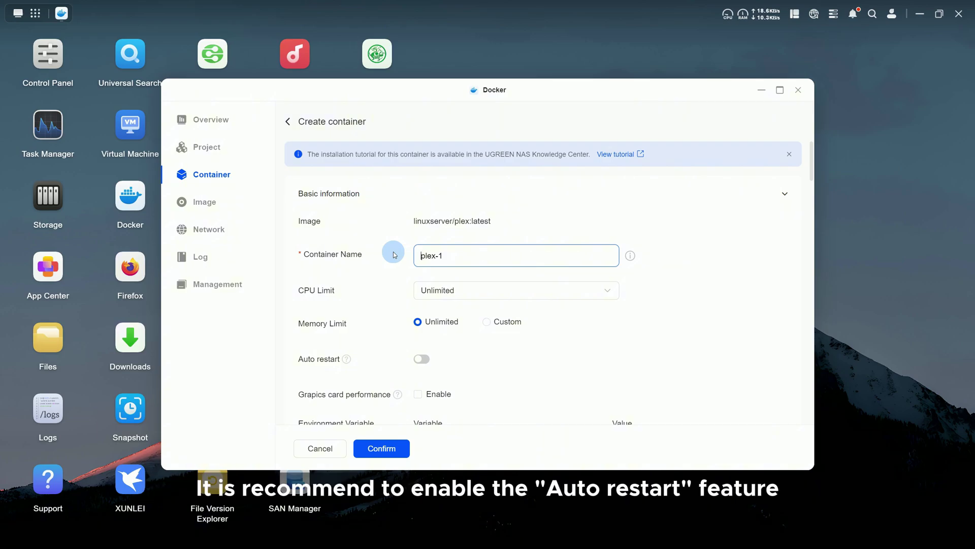
{"action": "left_click", "coordinate": [418, 359]}
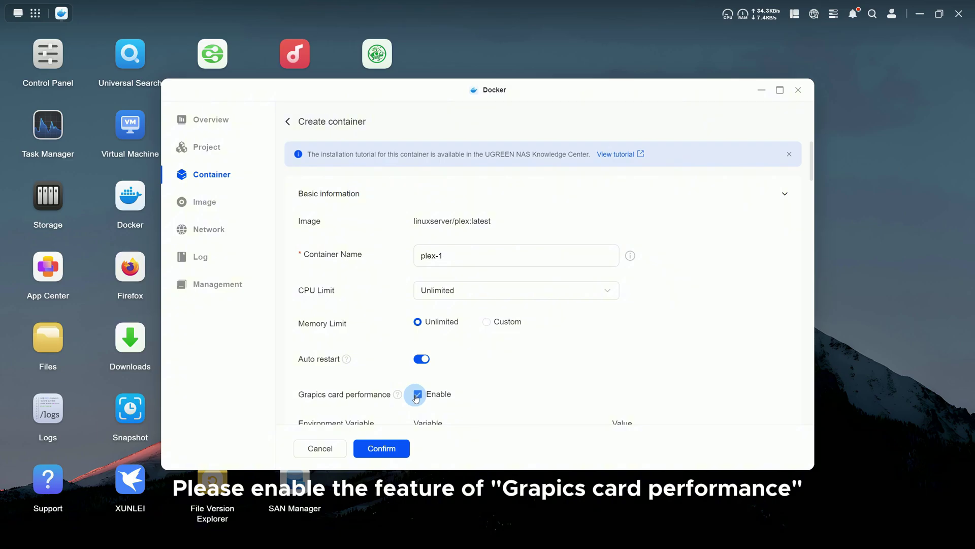
{"action": "left_click", "coordinate": [500, 291]}
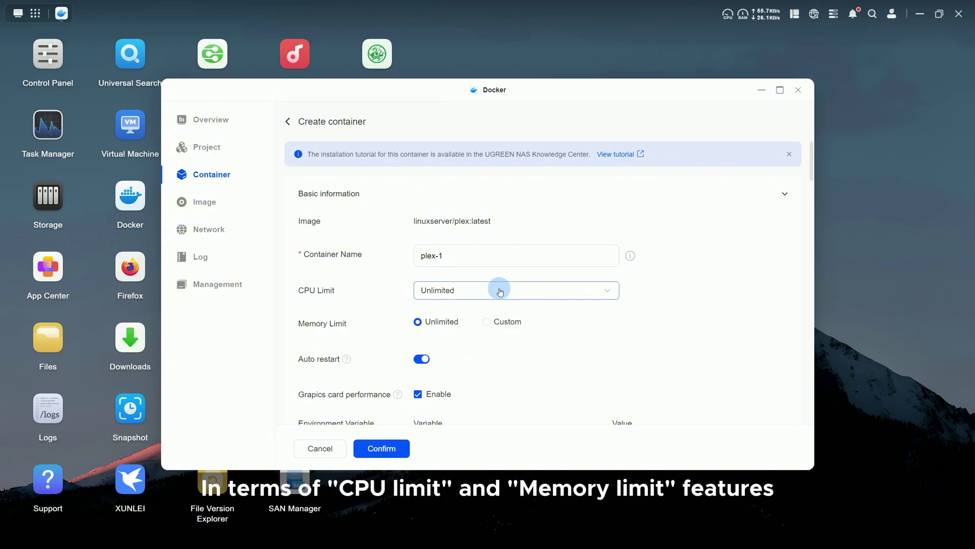
{"action": "left_click", "coordinate": [500, 290]}
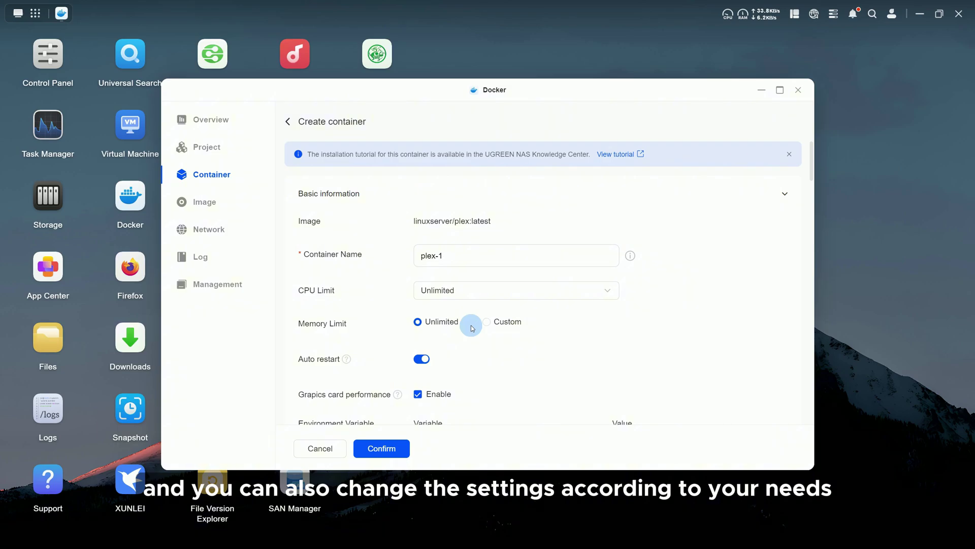
Add environment variables TZ = Asia/Shanghai and PLEX_CLAIM, leaving PLEX_CLAIM's value to fill in
{"action": "scroll", "coordinate": [473, 328], "scroll_direction": "down", "scroll_amount": 10}
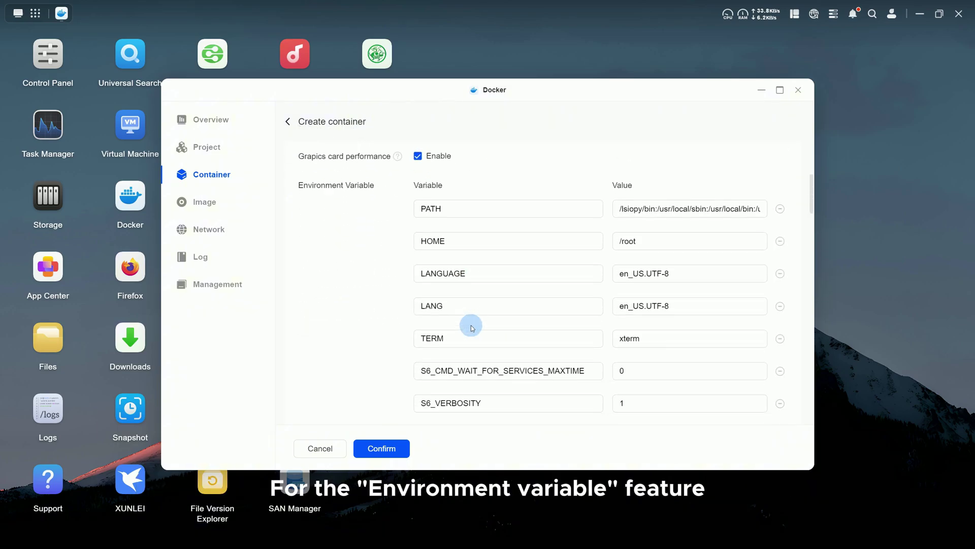
{"action": "scroll", "coordinate": [472, 328], "scroll_direction": "down", "scroll_amount": 10}
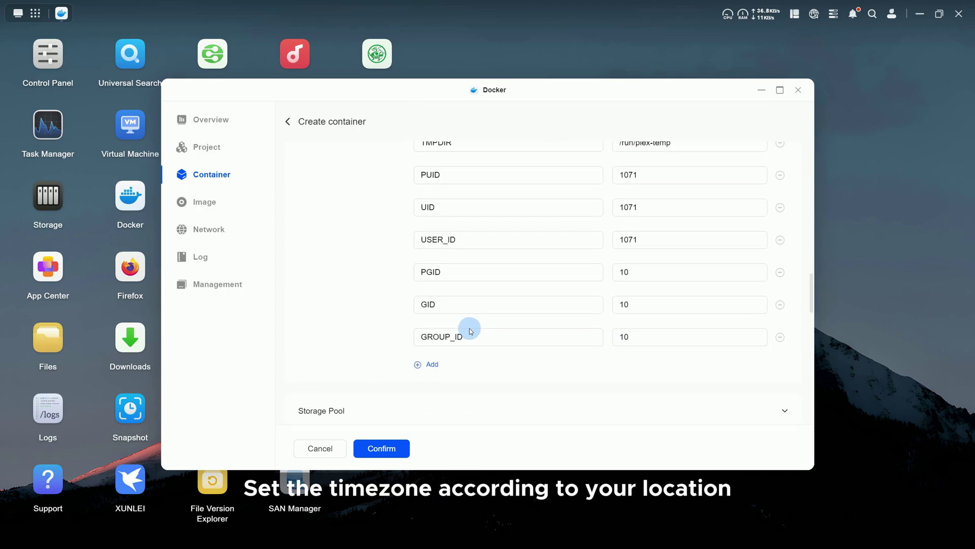
{"action": "left_click", "coordinate": [429, 364]}
{"action": "type", "text": "TZ"}
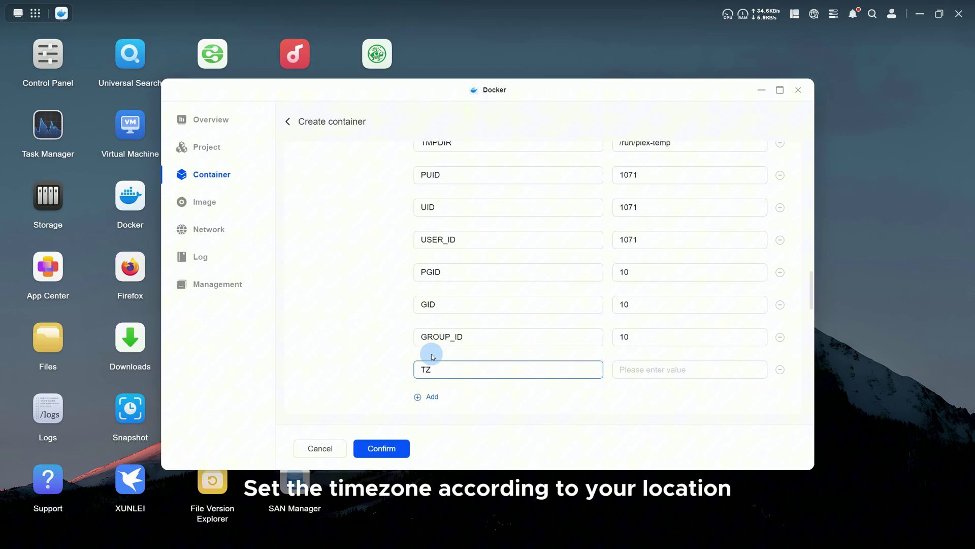
{"action": "left_click", "coordinate": [644, 369]}
{"action": "type", "text": "Asia/Shanghai"}
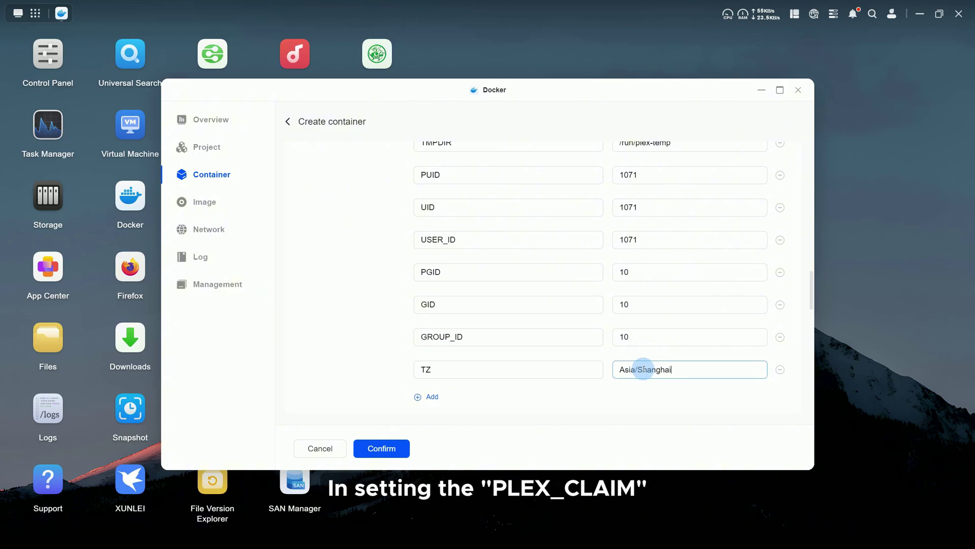
{"action": "left_click", "coordinate": [429, 397]}
{"action": "type", "text": "PLEX_CLAIM"}
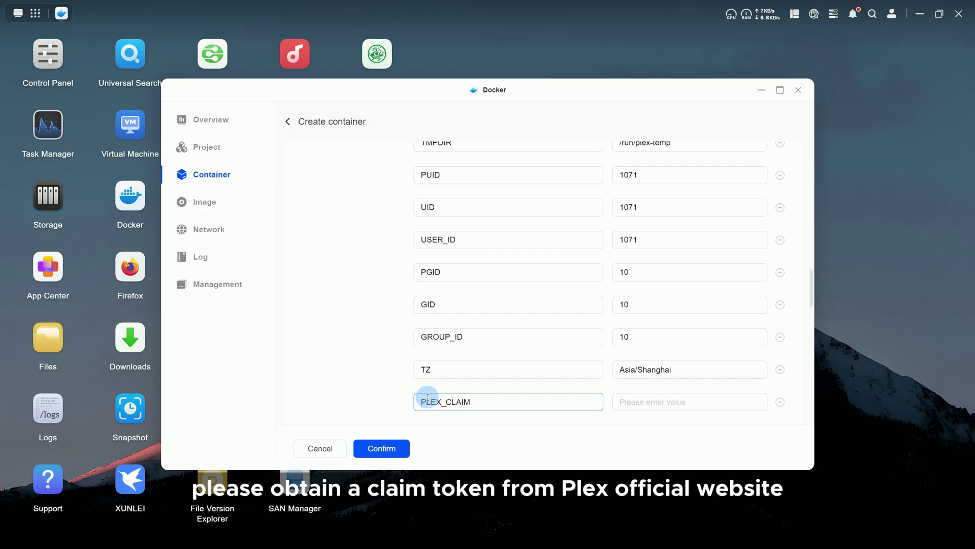
{"action": "left_click", "coordinate": [635, 402]}
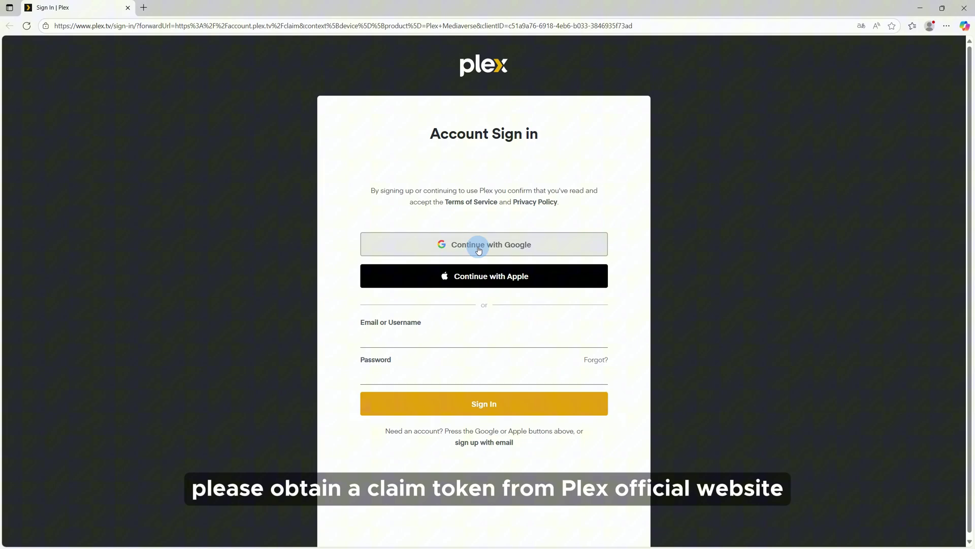
Sign in to Plex with Google, copy the claim code, and paste it into PLEX_CLAIM
{"action": "left_click", "coordinate": [478, 250]}
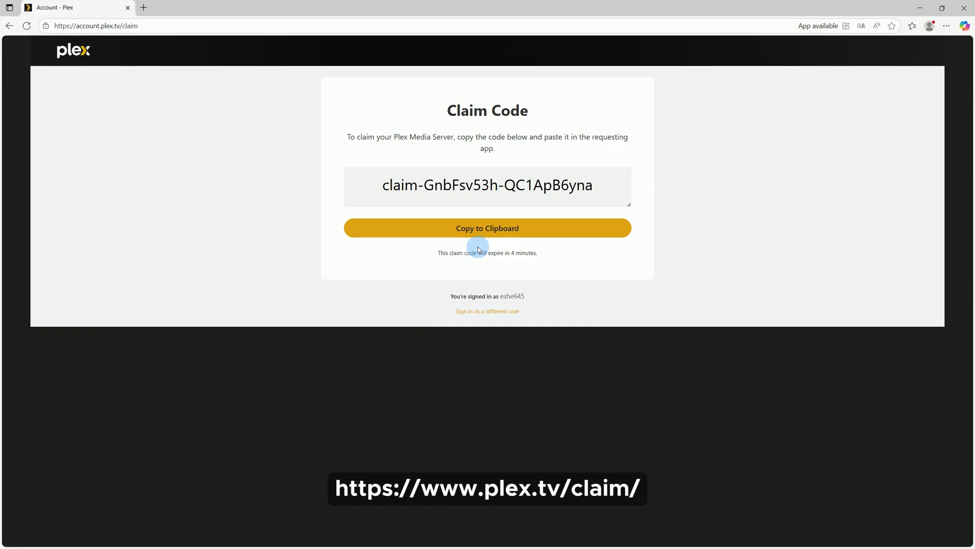
{"action": "left_click", "coordinate": [479, 229]}
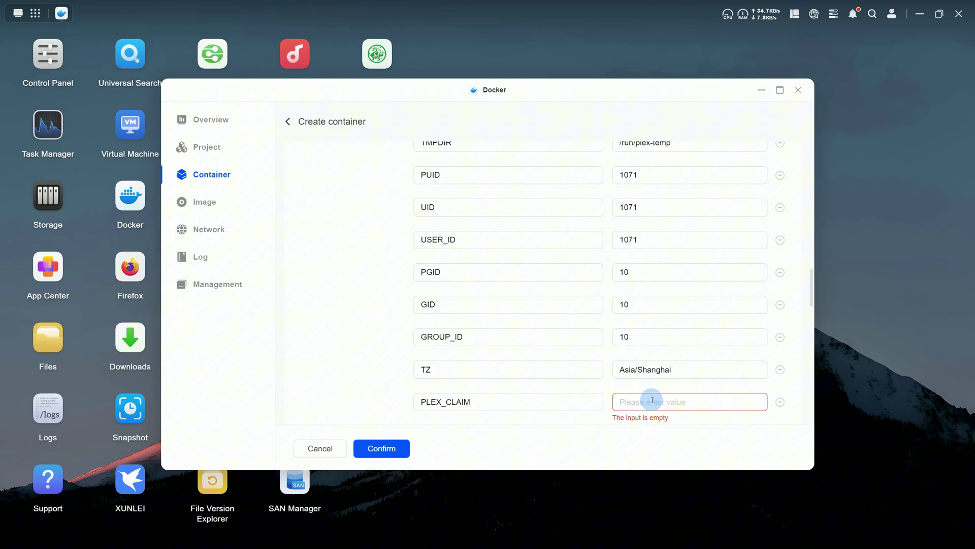
{"action": "key", "text": "ctrl+v"}
{"action": "scroll", "coordinate": [650, 402], "scroll_direction": "down", "scroll_amount": 6}
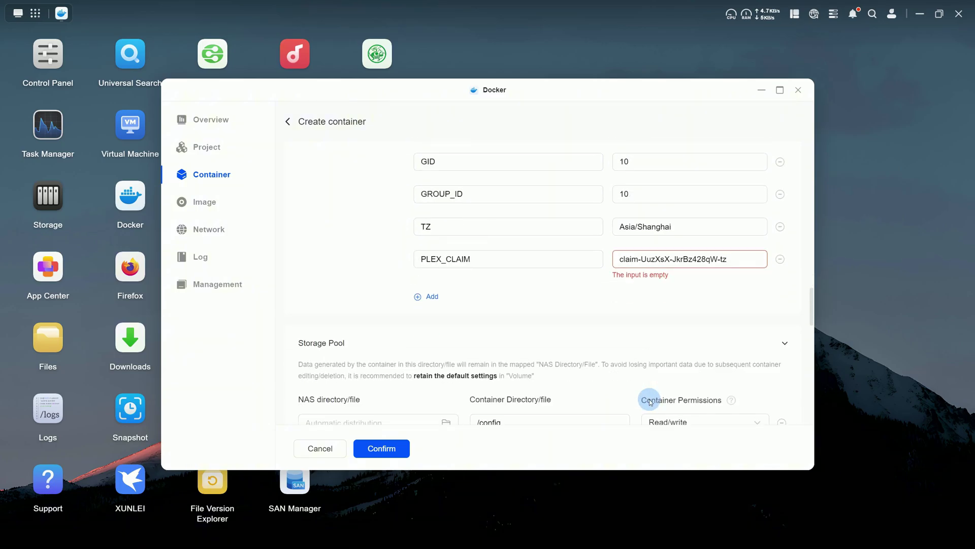
Map the NAS folder docker/plex-1/config to the container's /config
{"action": "left_click", "coordinate": [446, 280]}
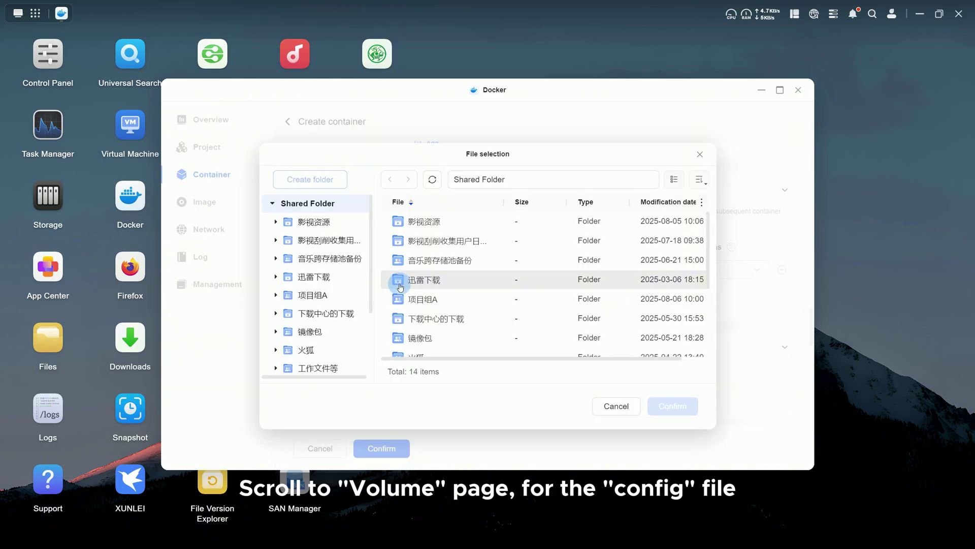
{"action": "scroll", "coordinate": [442, 292], "scroll_direction": "down", "scroll_amount": 3}
{"action": "double_click", "coordinate": [419, 327]}
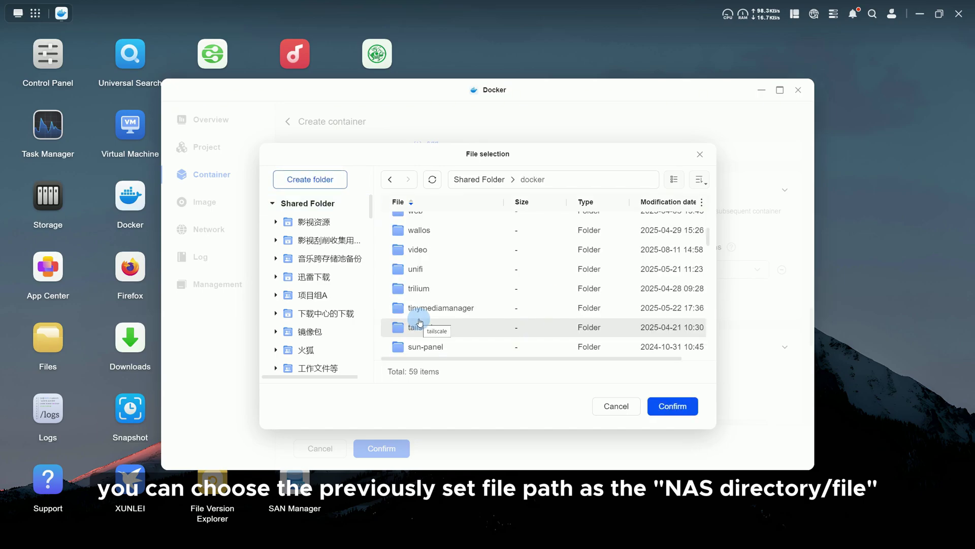
{"action": "scroll", "coordinate": [419, 322], "scroll_direction": "down", "scroll_amount": 5}
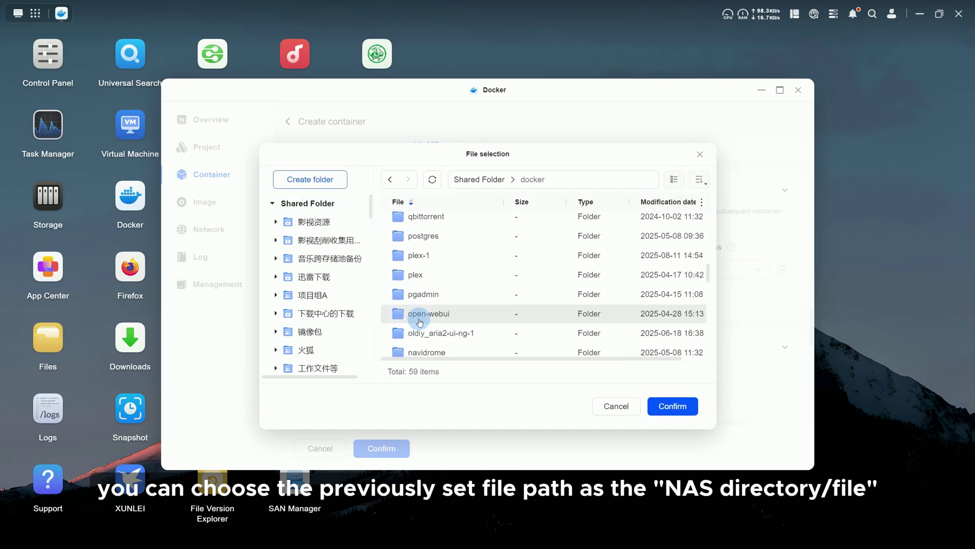
{"action": "double_click", "coordinate": [424, 258]}
{"action": "left_click", "coordinate": [425, 241]}
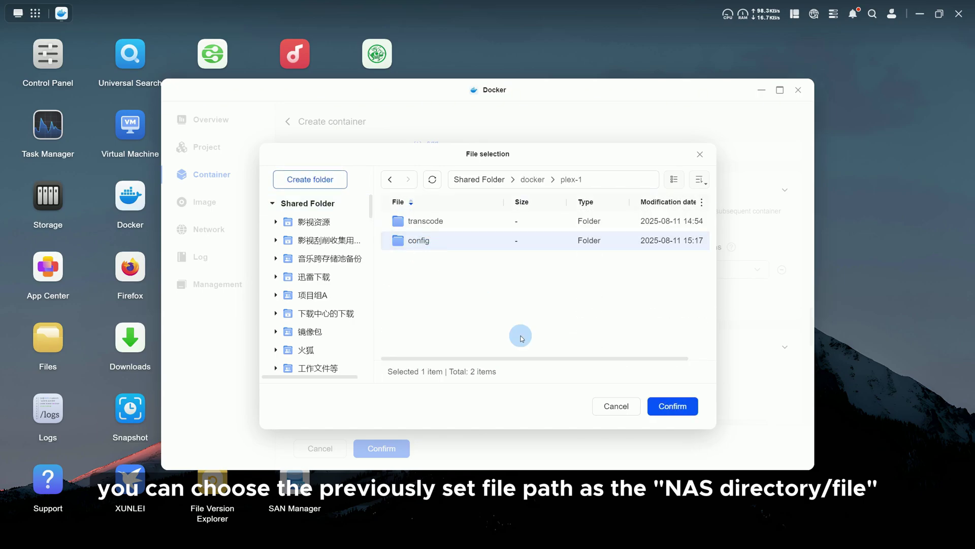
{"action": "left_click", "coordinate": [673, 406]}
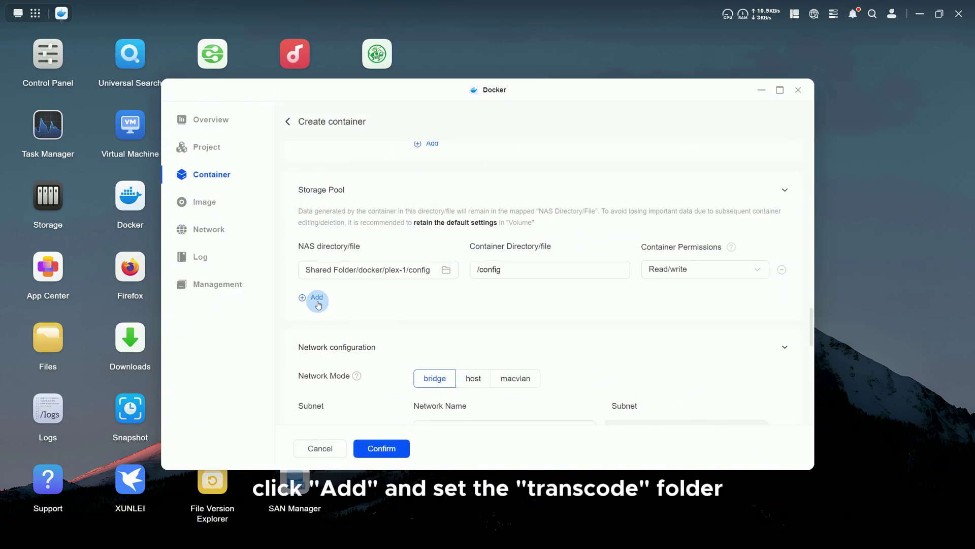
Add a second mapping from docker/plex-1/transcode to /transcode
{"action": "left_click", "coordinate": [313, 298]}
{"action": "left_click", "coordinate": [331, 301]}
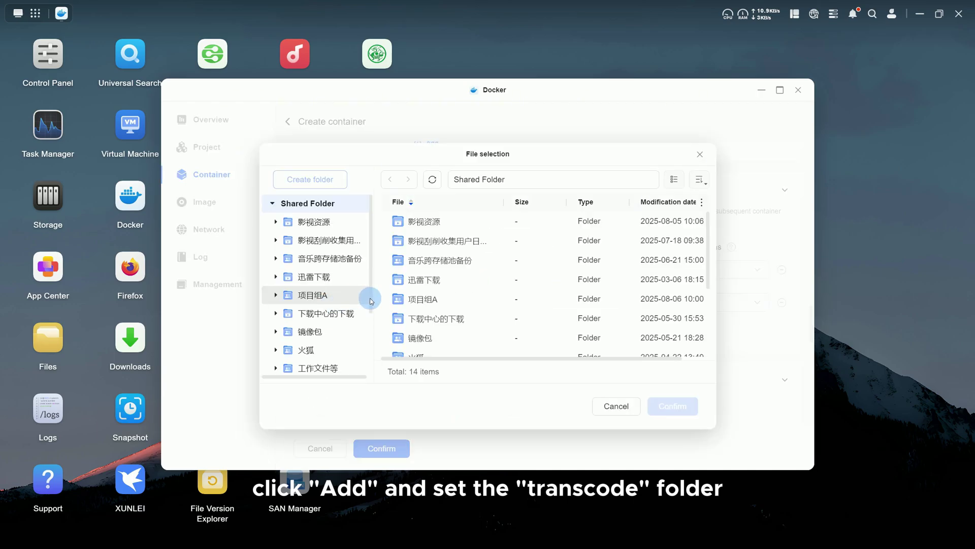
{"action": "scroll", "coordinate": [419, 306], "scroll_direction": "down", "scroll_amount": 5}
{"action": "double_click", "coordinate": [419, 327]}
{"action": "scroll", "coordinate": [415, 312], "scroll_direction": "down", "scroll_amount": 5}
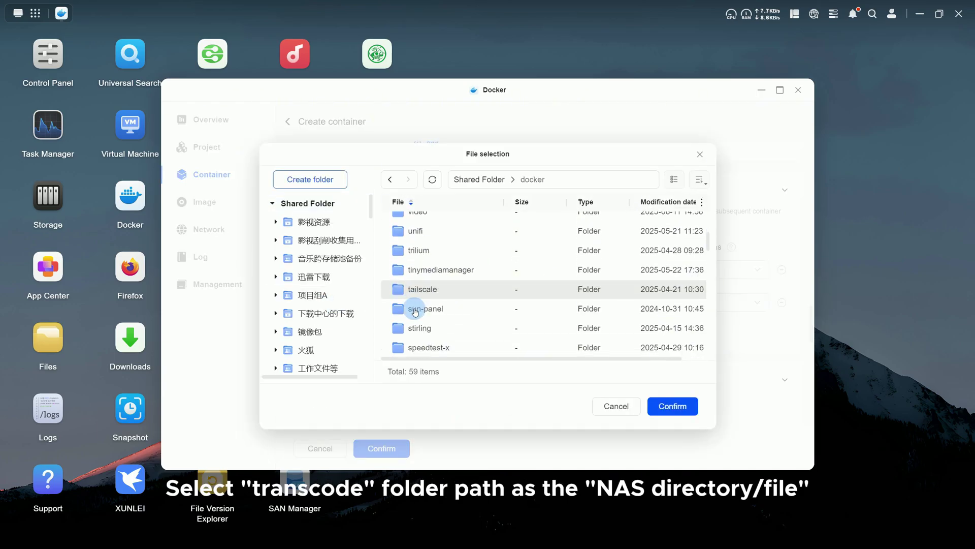
{"action": "double_click", "coordinate": [415, 348]}
{"action": "left_click", "coordinate": [414, 221]}
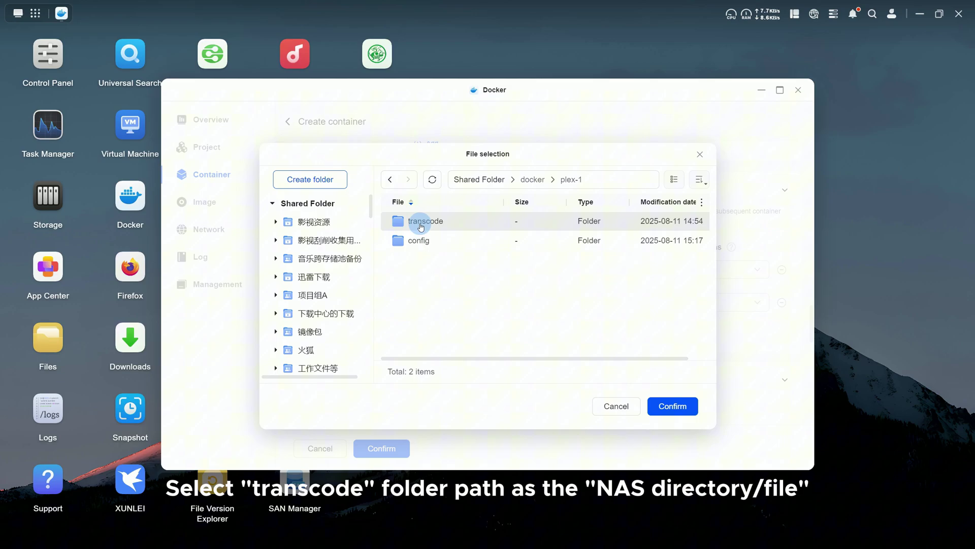
{"action": "left_click", "coordinate": [660, 406]}
{"action": "left_click", "coordinate": [525, 300]}
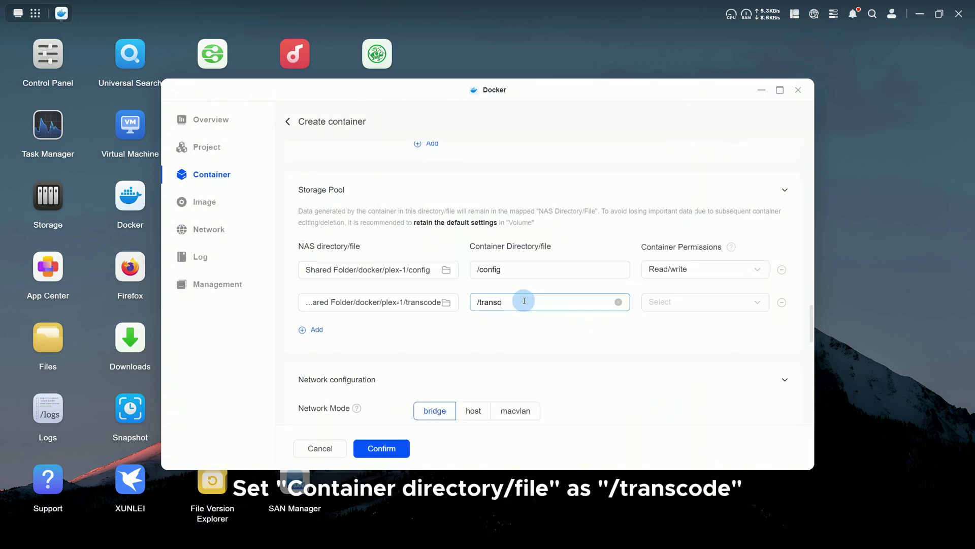
{"action": "left_click", "coordinate": [675, 304]}
Give /transcode read/write, then map docker/movies to /movies with read/write permission
{"action": "left_click", "coordinate": [678, 331]}
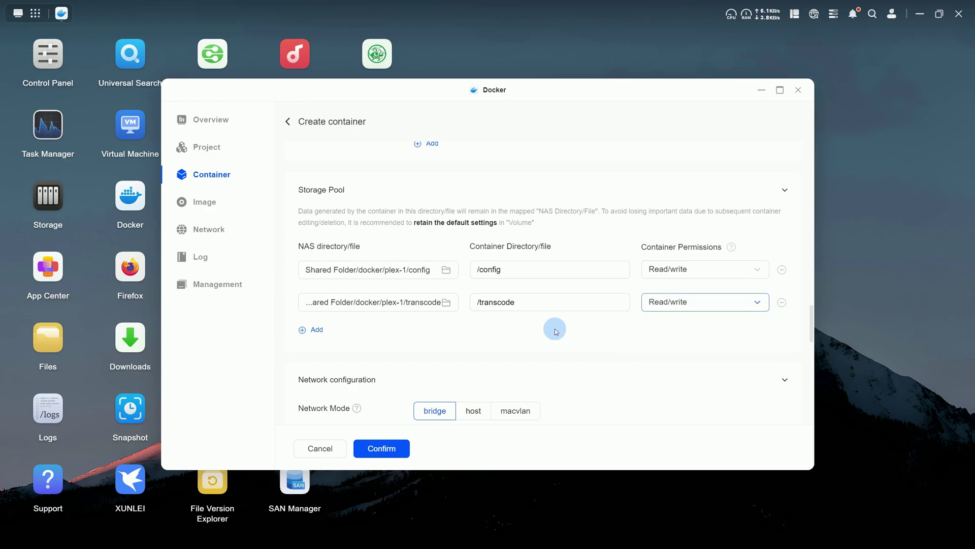
{"action": "left_click", "coordinate": [315, 330]}
{"action": "left_click", "coordinate": [312, 331]}
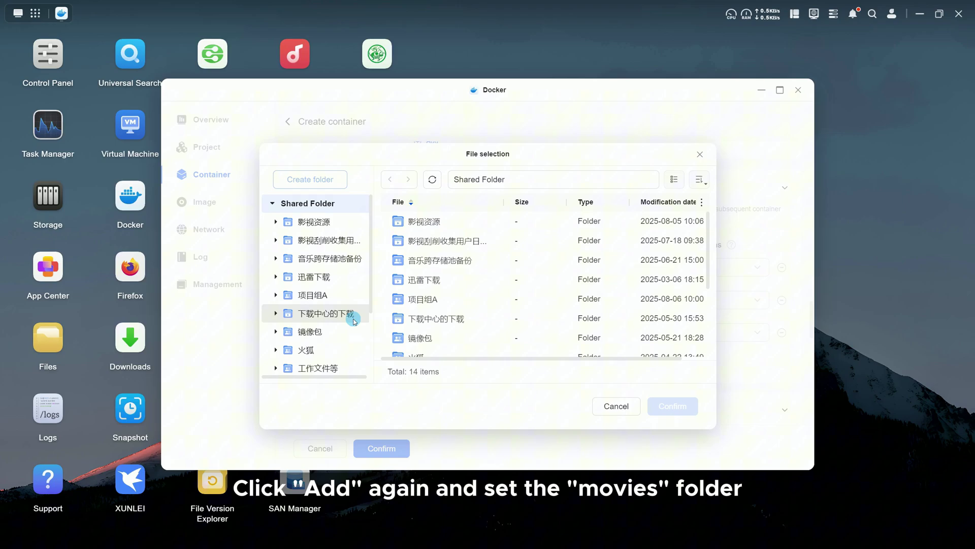
{"action": "scroll", "coordinate": [408, 316], "scroll_direction": "down", "scroll_amount": 3}
{"action": "double_click", "coordinate": [409, 328]}
{"action": "scroll", "coordinate": [413, 328], "scroll_direction": "down", "scroll_amount": 5}
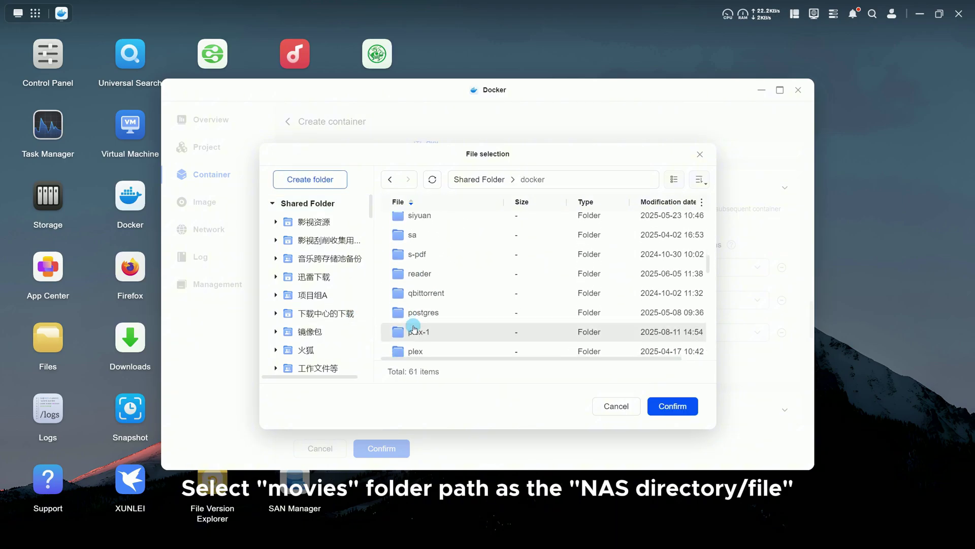
{"action": "scroll", "coordinate": [413, 329], "scroll_direction": "down", "scroll_amount": 3}
{"action": "scroll", "coordinate": [414, 329], "scroll_direction": "down", "scroll_amount": 1}
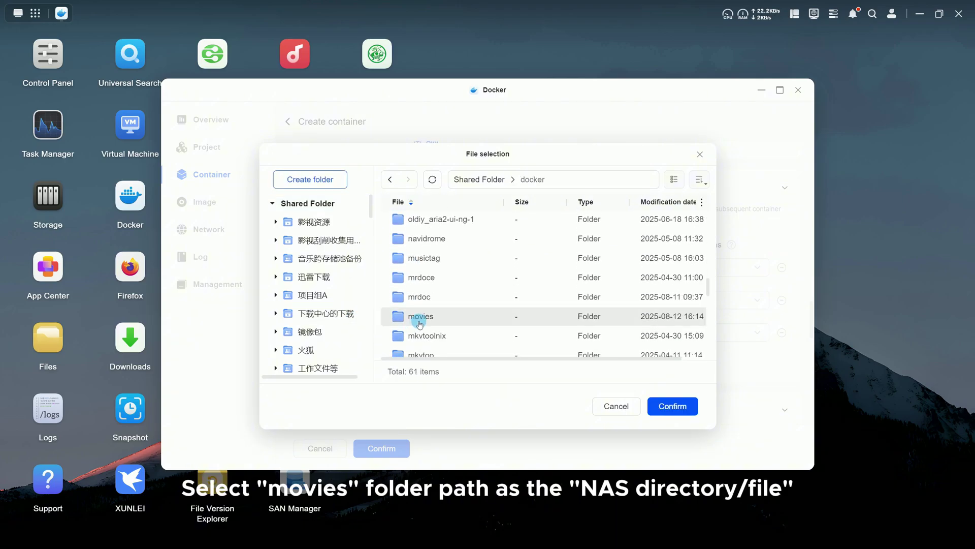
{"action": "left_click", "coordinate": [414, 316]}
{"action": "left_click", "coordinate": [672, 406]}
{"action": "left_click", "coordinate": [534, 341]}
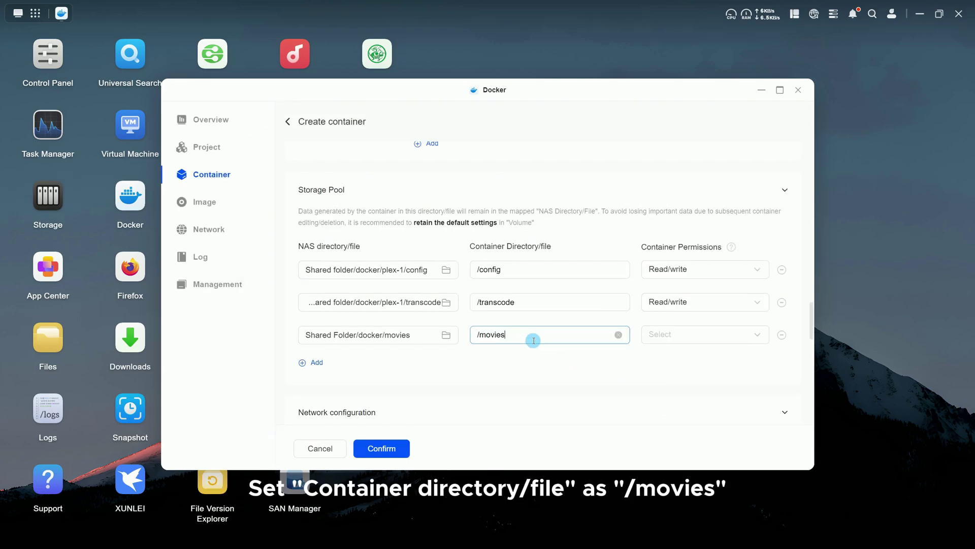
{"action": "left_click", "coordinate": [657, 333]}
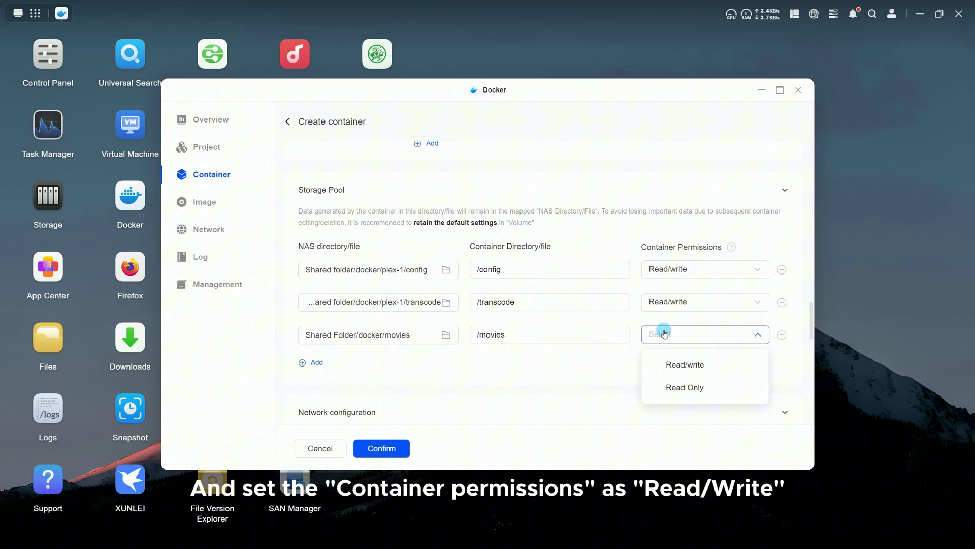
{"action": "left_click", "coordinate": [668, 362]}
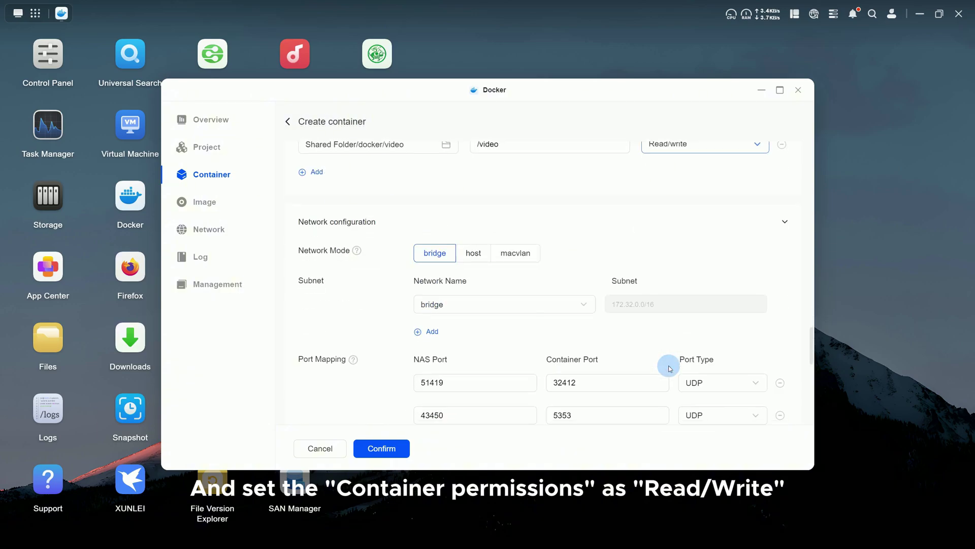
{"action": "scroll", "coordinate": [669, 366], "scroll_direction": "down", "scroll_amount": 3}
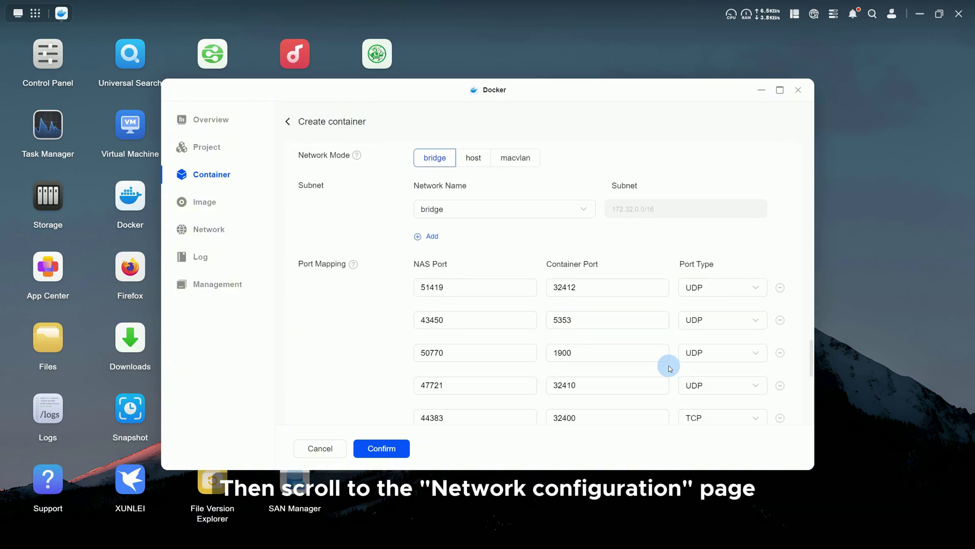
{"action": "left_click", "coordinate": [473, 160]}
{"action": "left_click", "coordinate": [435, 177]}
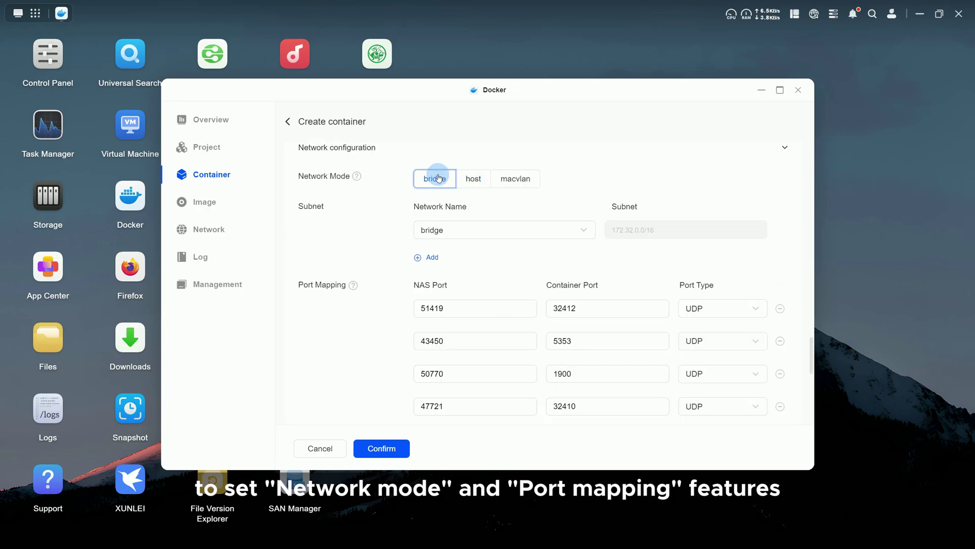
{"action": "scroll", "coordinate": [486, 253], "scroll_direction": "down", "scroll_amount": 1}
{"action": "scroll", "coordinate": [486, 252], "scroll_direction": "down", "scroll_amount": 3}
{"action": "left_click", "coordinate": [486, 250]}
{"action": "scroll", "coordinate": [486, 253], "scroll_direction": "down", "scroll_amount": 2}
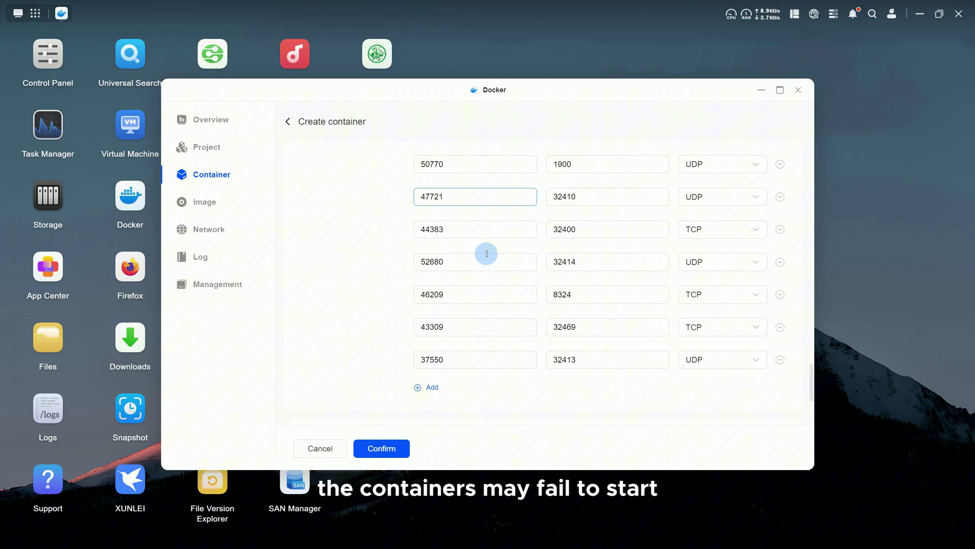
{"action": "scroll", "coordinate": [607, 318], "scroll_direction": "down", "scroll_amount": 4}
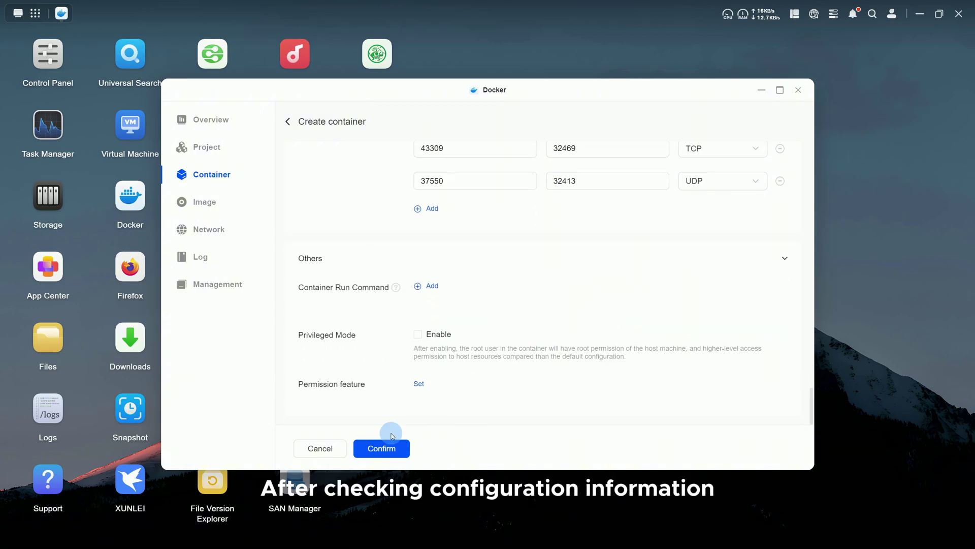
Create and run the plex-1 container, then open its Plex page on port 44383:32400
{"action": "left_click", "coordinate": [381, 448]}
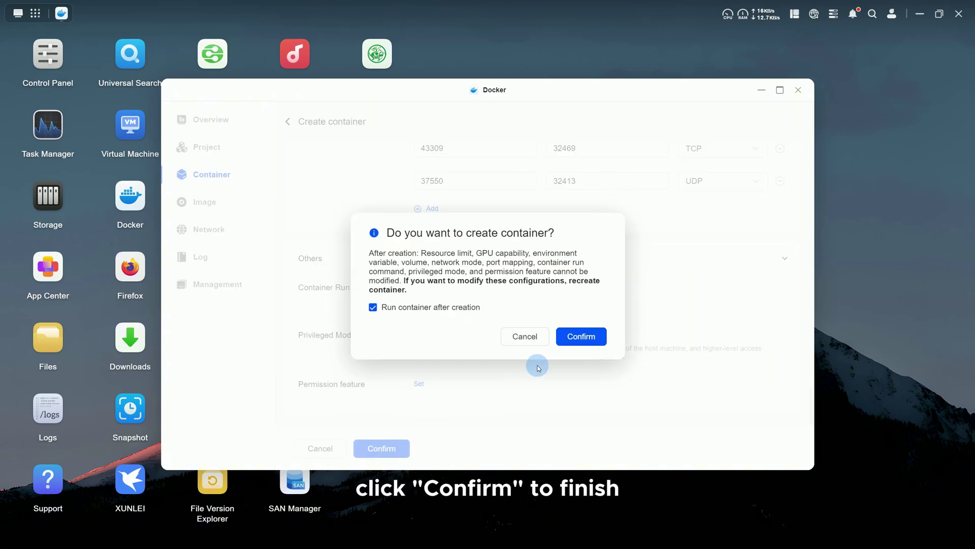
{"action": "left_click", "coordinate": [578, 337]}
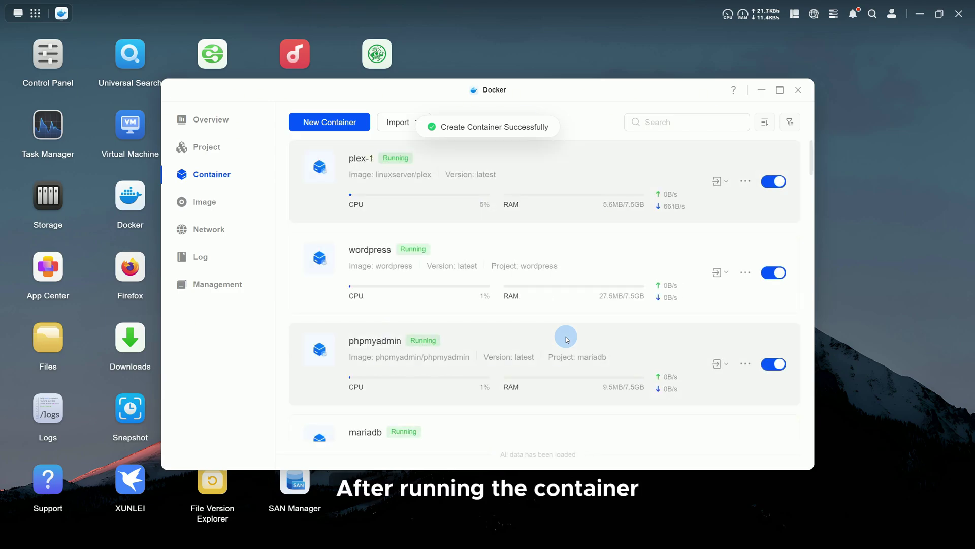
{"action": "left_click", "coordinate": [720, 181]}
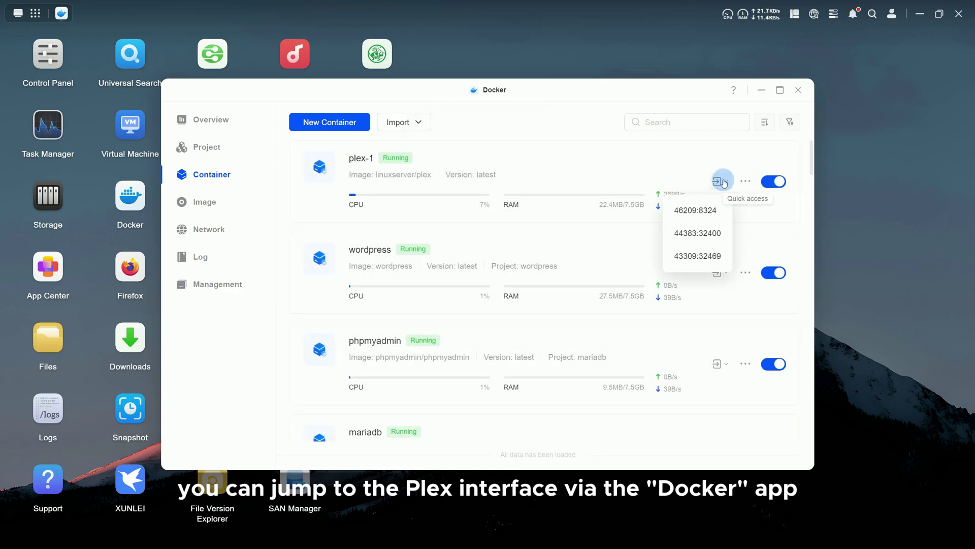
{"action": "left_click", "coordinate": [696, 232]}
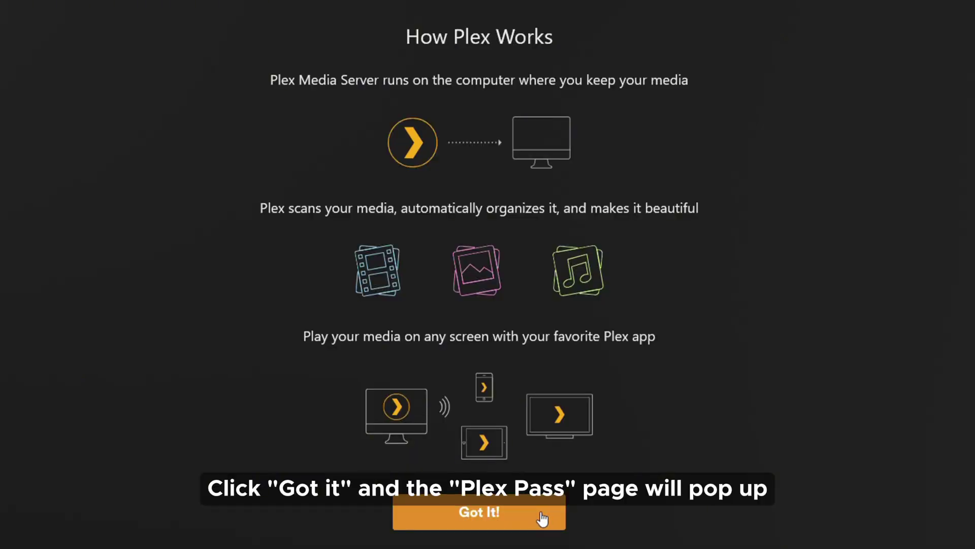
Dismiss the How Plex Works introduction and close the Plex Pass offer
{"action": "left_click", "coordinate": [542, 516]}
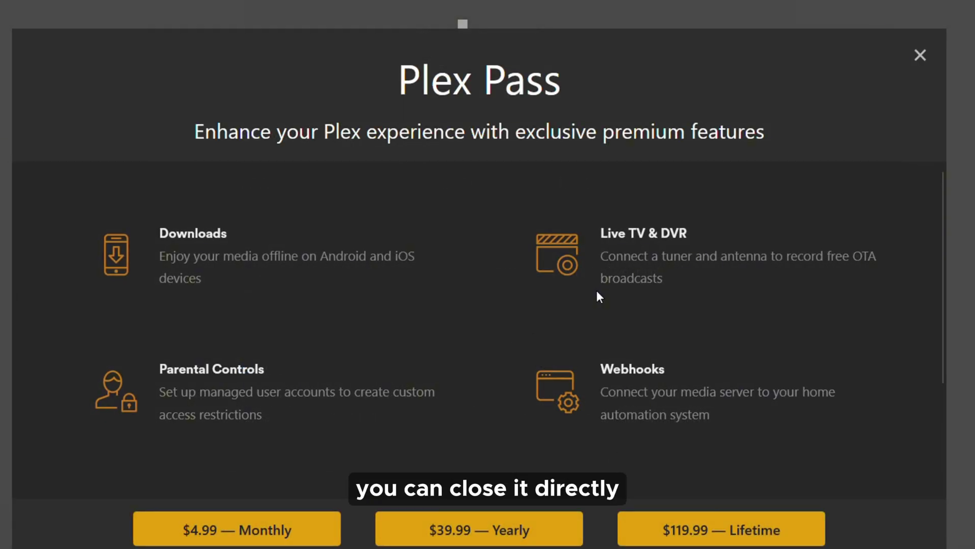
{"action": "left_click", "coordinate": [921, 54]}
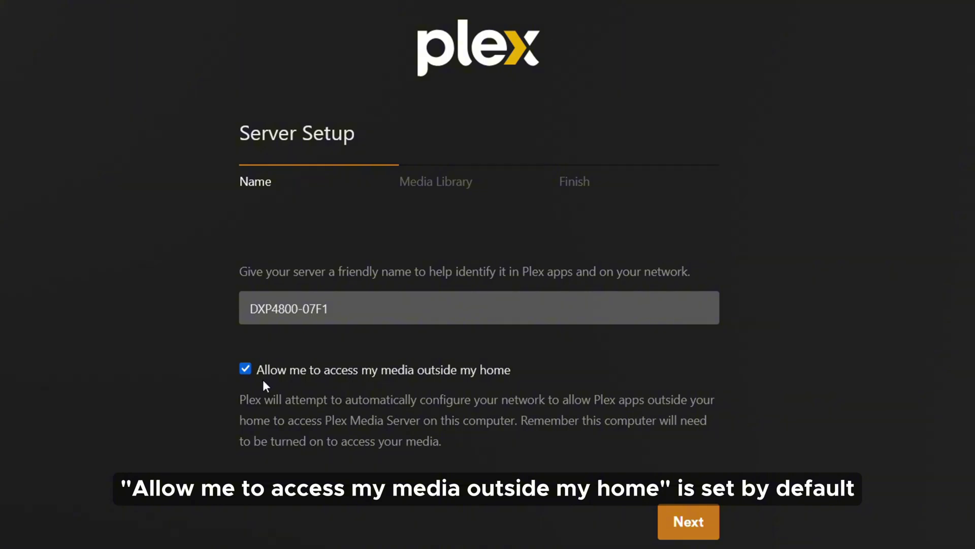
Create a Movies library pointing at the /movies folder and move past the Media Library setup page
{"action": "left_click", "coordinate": [460, 183]}
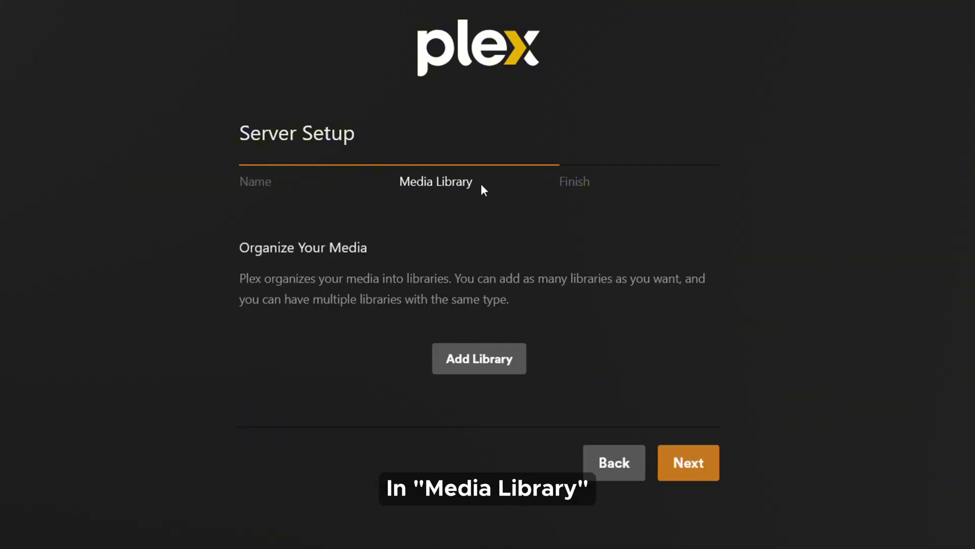
{"action": "left_click", "coordinate": [470, 359]}
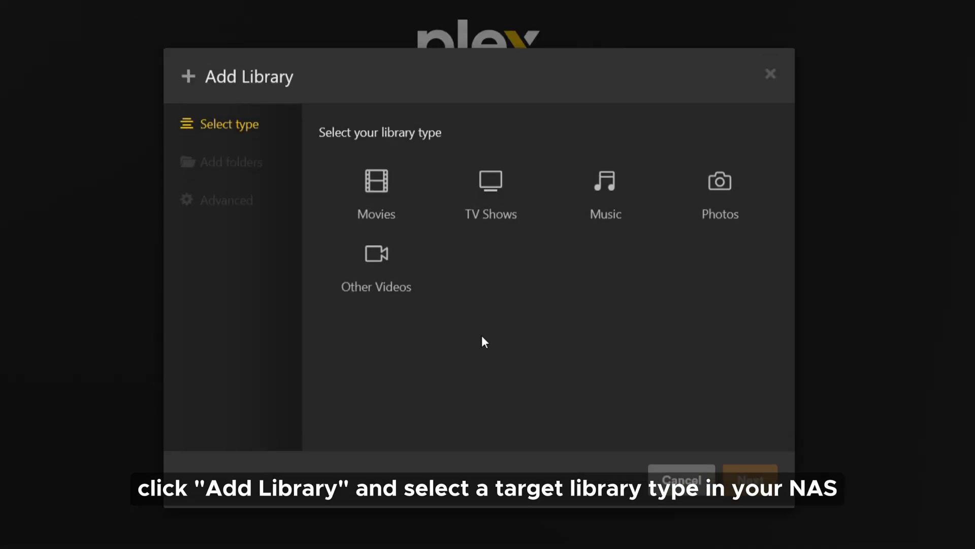
{"action": "left_click", "coordinate": [392, 224]}
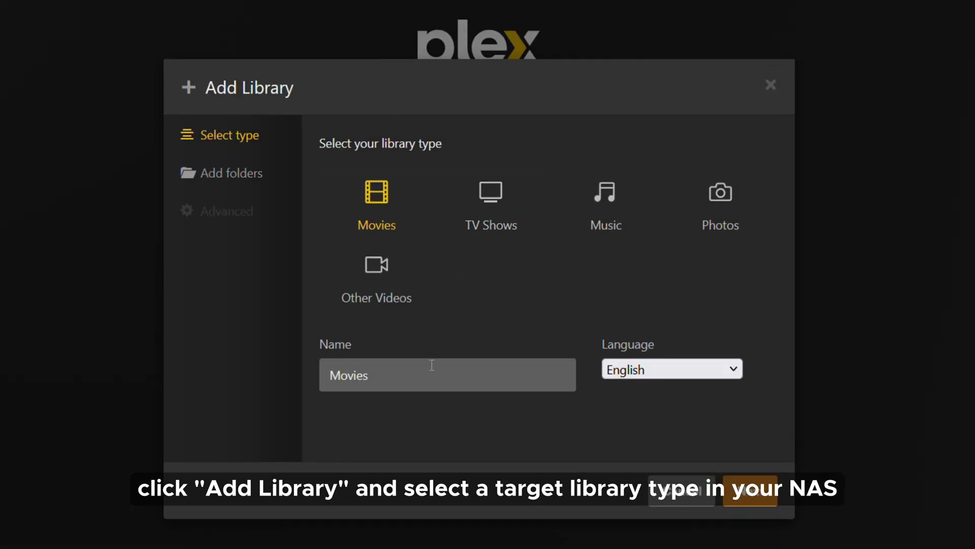
{"action": "left_click", "coordinate": [224, 178]}
{"action": "left_click", "coordinate": [547, 199]}
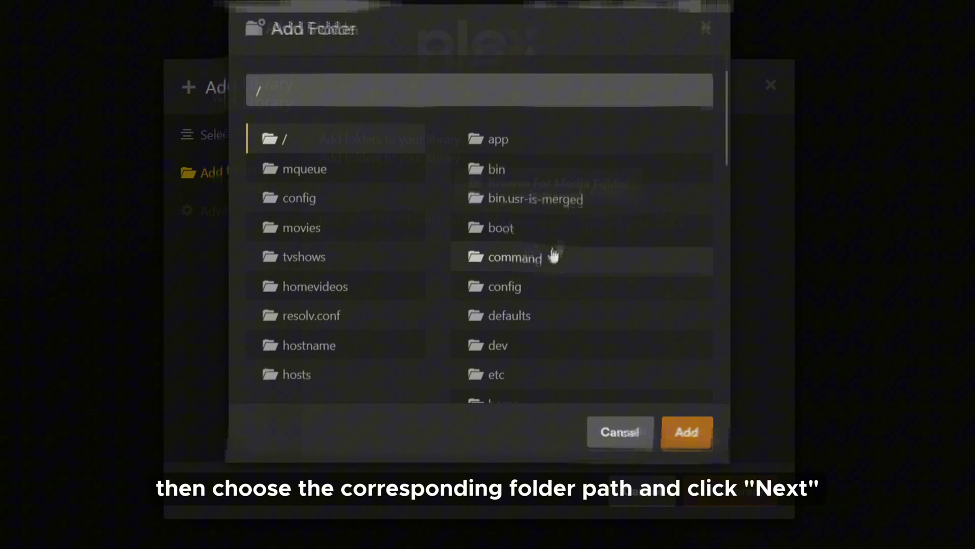
{"action": "left_click", "coordinate": [342, 295]}
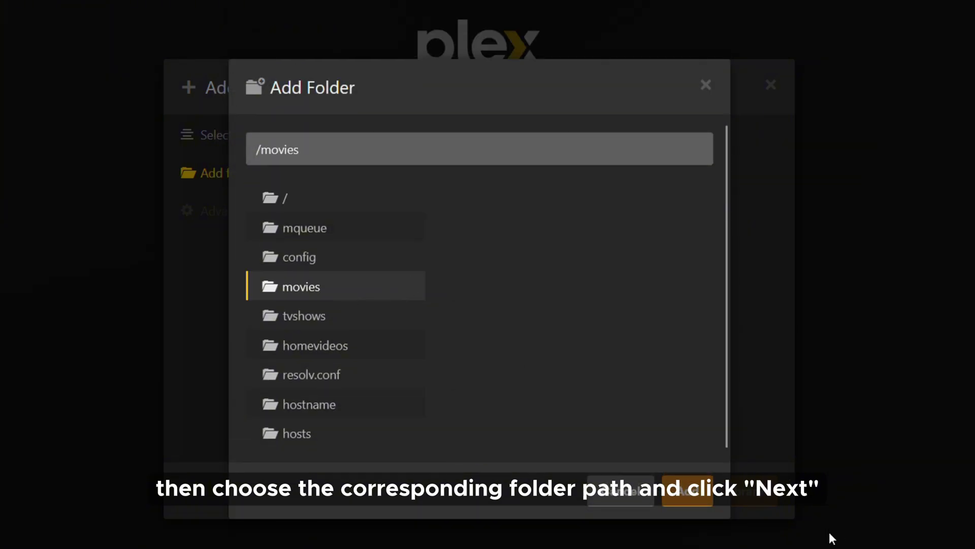
{"action": "left_click", "coordinate": [708, 503]}
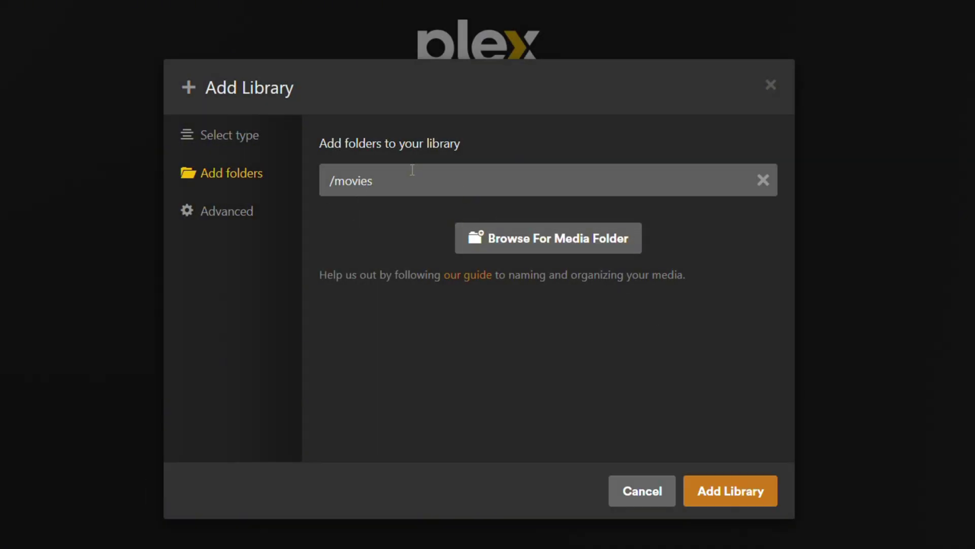
{"action": "left_click", "coordinate": [746, 493]}
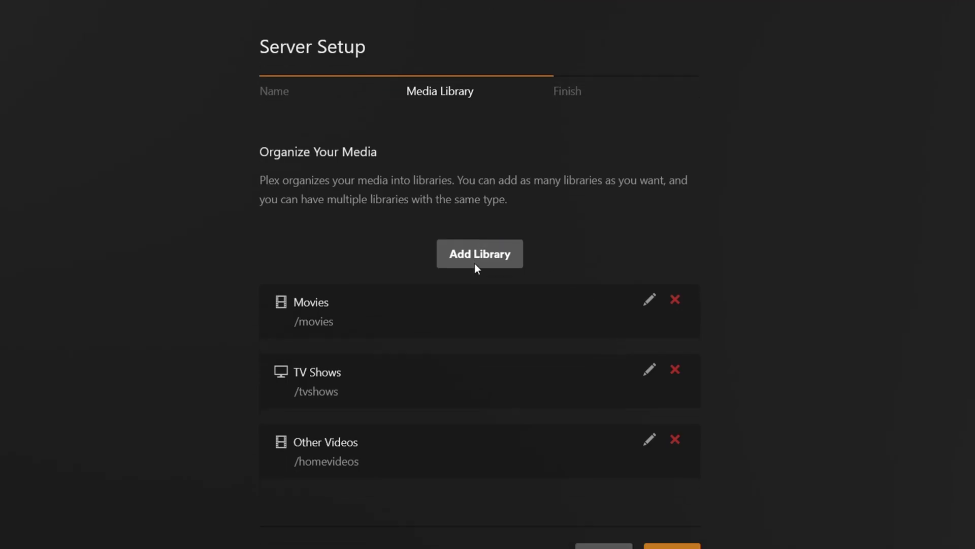
{"action": "scroll", "coordinate": [641, 486], "scroll_direction": "down", "scroll_amount": 2}
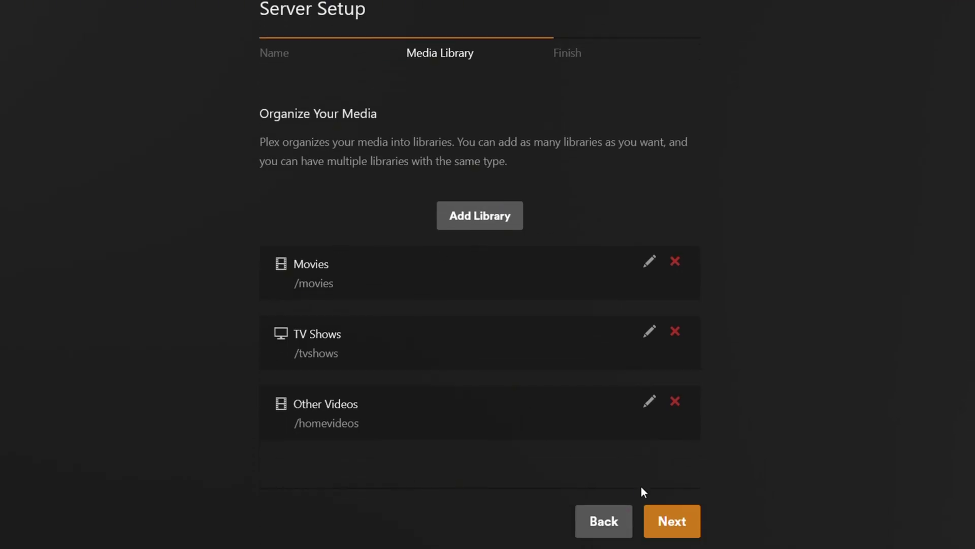
{"action": "left_click", "coordinate": [670, 519]}
Finish the Plex server setup, then browse the TV Shows and Other Videos libraries
{"action": "left_click", "coordinate": [670, 478]}
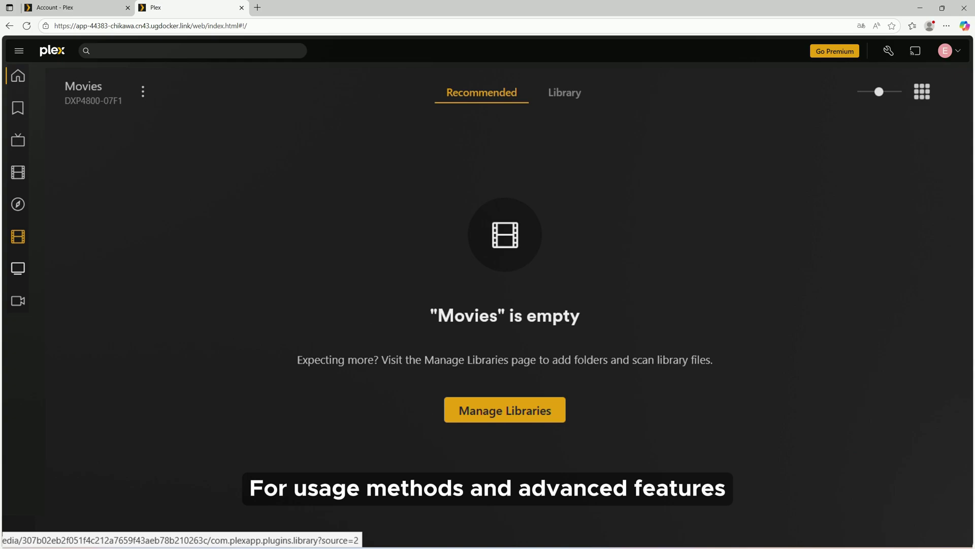
{"action": "left_click", "coordinate": [18, 268]}
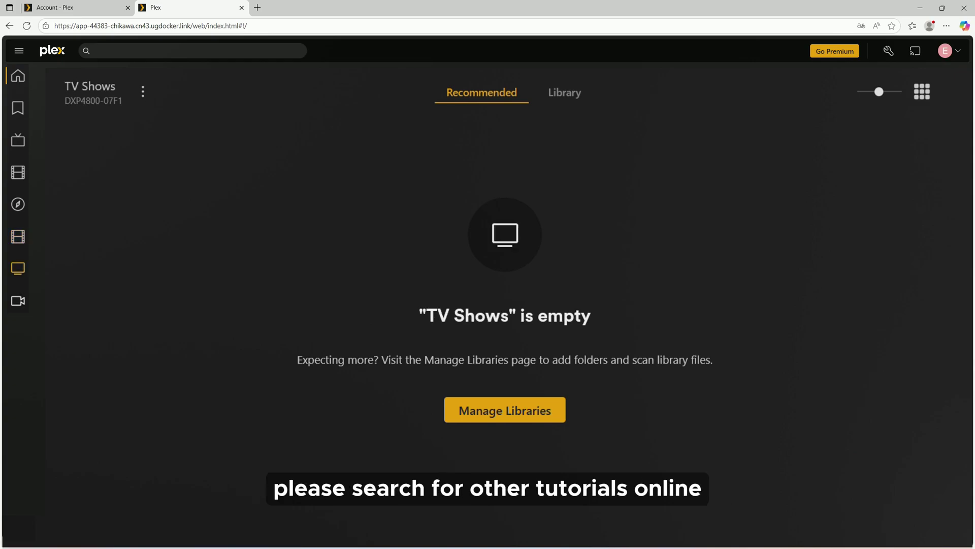
{"action": "left_click", "coordinate": [17, 300]}
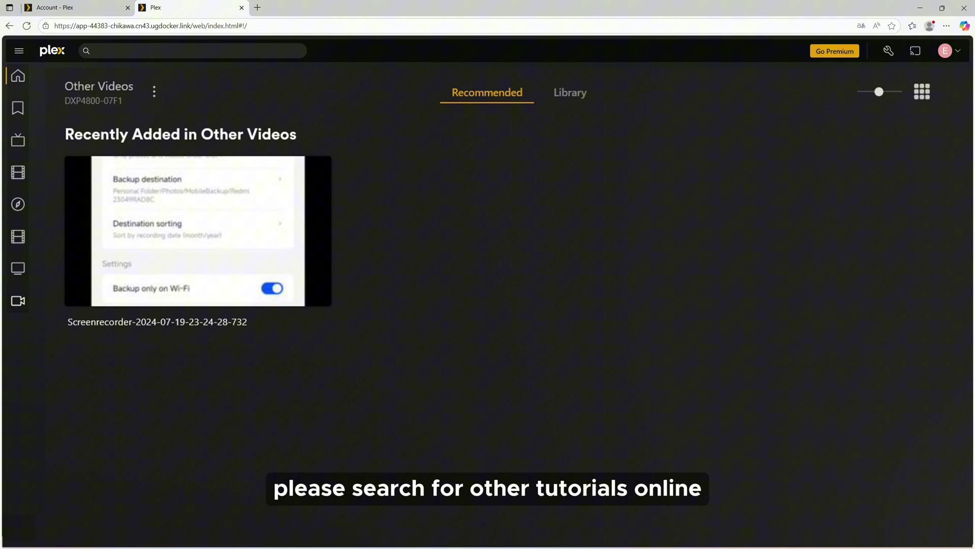